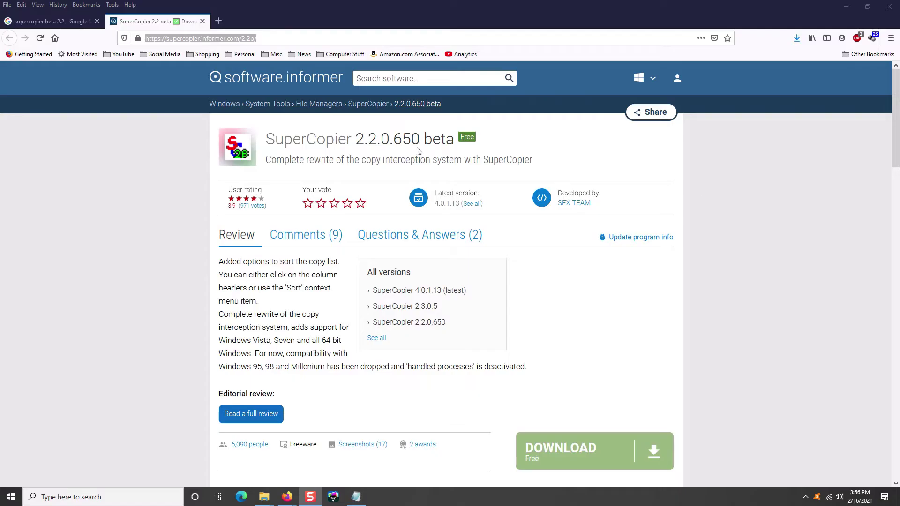
Step: Select the SuperCopier 2.2.0.650 beta title text on the Software Informer page
{"action": "left_click_drag", "start_coordinate": [266, 139], "coordinate": [352, 143]}
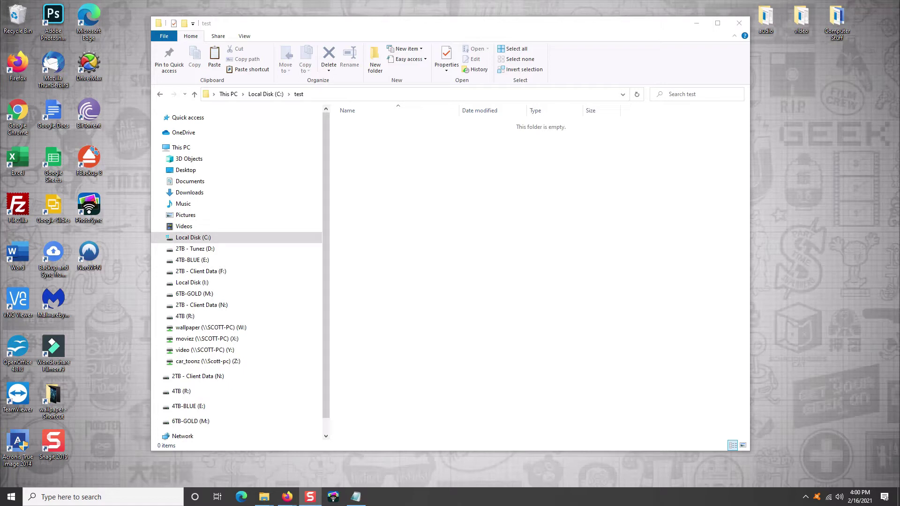
Step: Paste the copied files into the empty C:\test folder and move the Windows copy dialog lower
{"action": "left_click", "coordinate": [715, 313]}
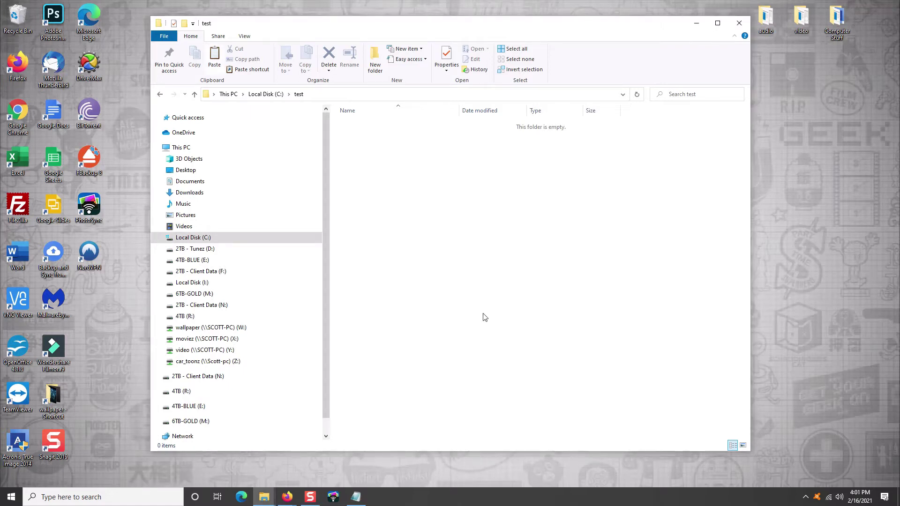
{"action": "right_click", "coordinate": [475, 263]}
{"action": "left_click", "coordinate": [504, 334]}
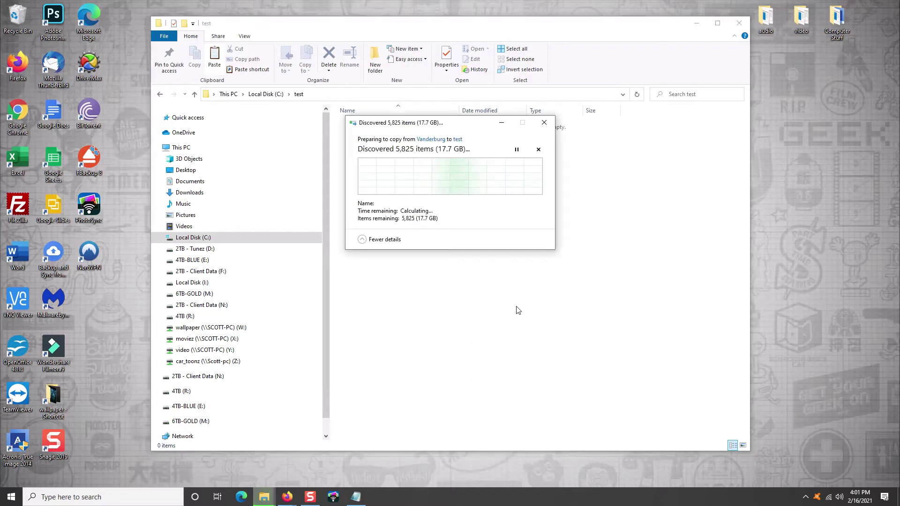
{"action": "left_click_drag", "start_coordinate": [476, 124], "coordinate": [485, 192]}
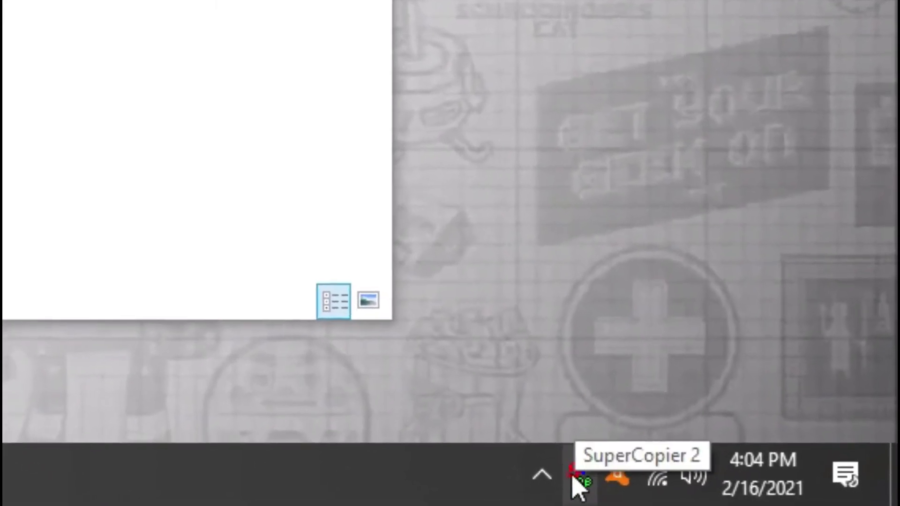
Step: Paste the files into C:\test again so SuperCopier handles the copy
{"action": "right_click", "coordinate": [604, 474]}
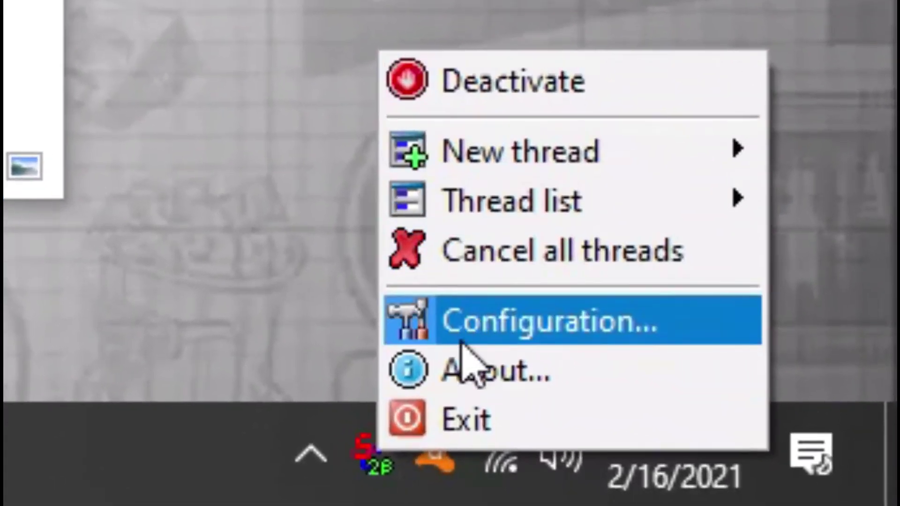
{"action": "left_click", "coordinate": [459, 69]}
{"action": "right_click", "coordinate": [415, 177]}
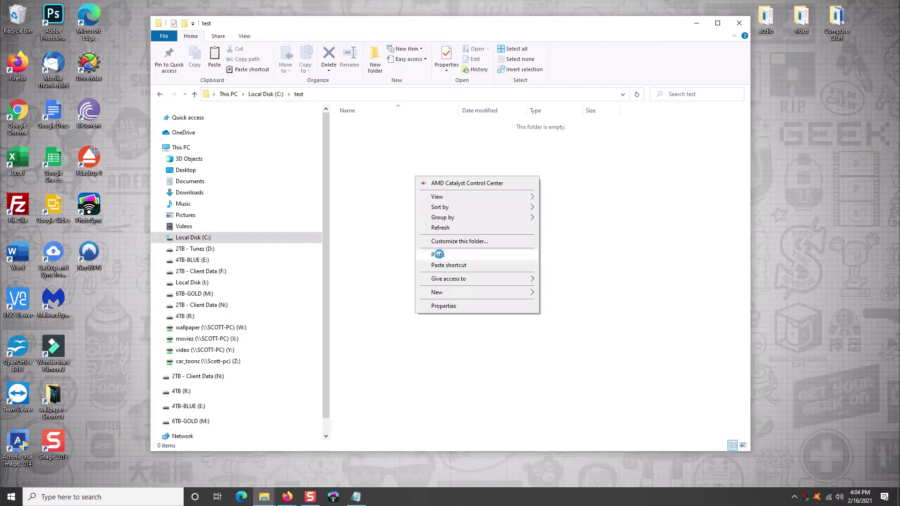
{"action": "left_click", "coordinate": [438, 254]}
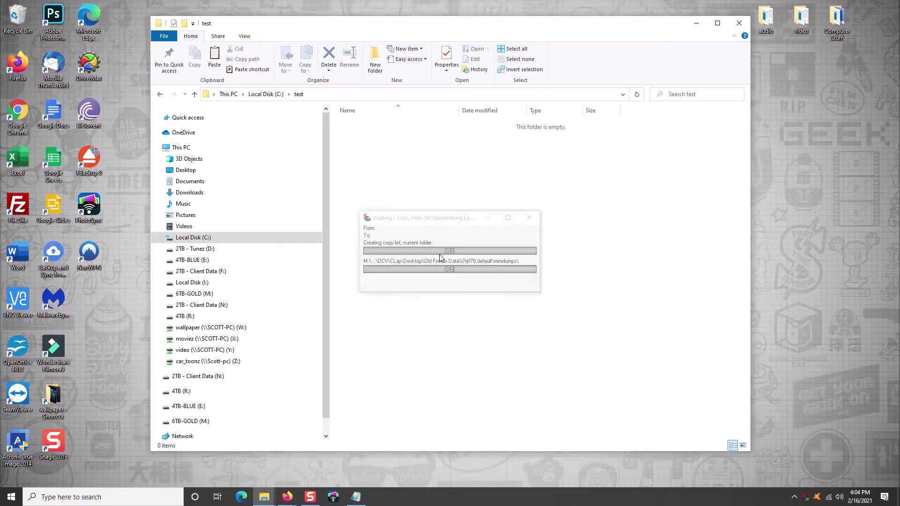
Step: Move the SuperCopier window up, unfold and fold it, then pause the 210.16 GB copy
{"action": "left_click_drag", "start_coordinate": [450, 214], "coordinate": [449, 178]}
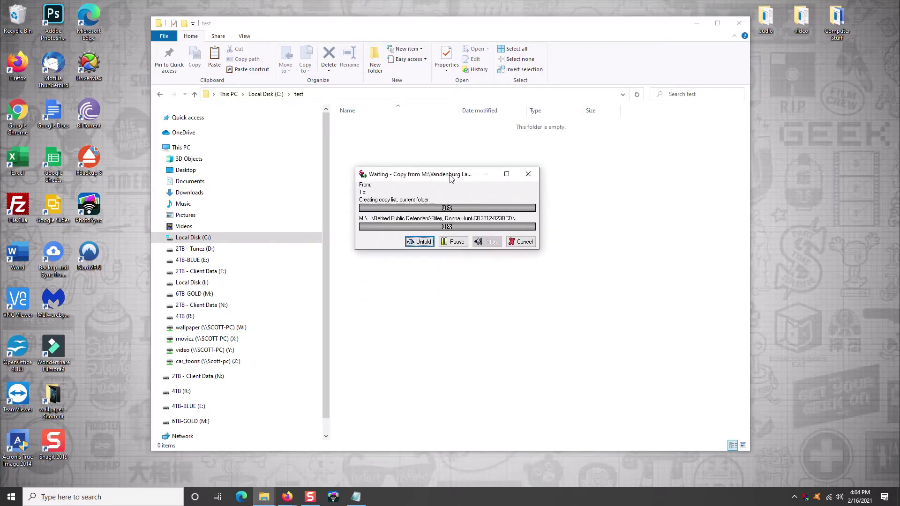
{"action": "left_click", "coordinate": [419, 241]}
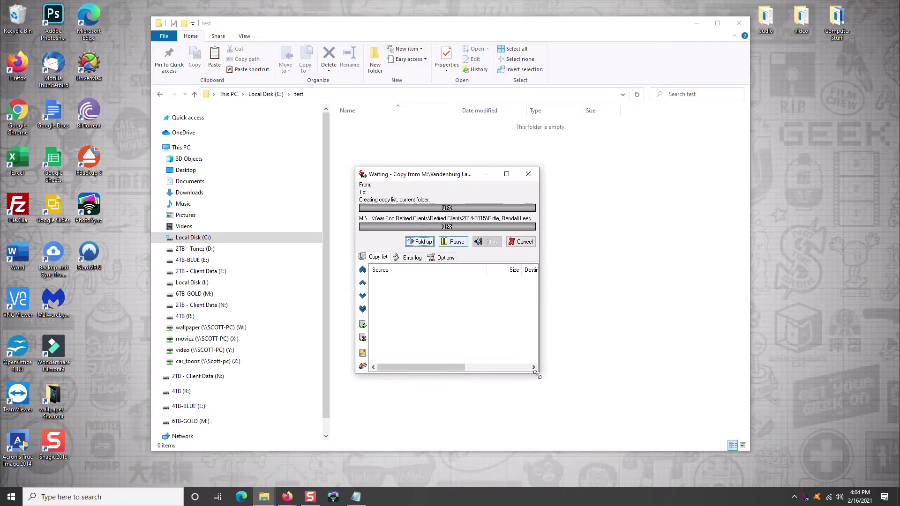
{"action": "left_click", "coordinate": [424, 242]}
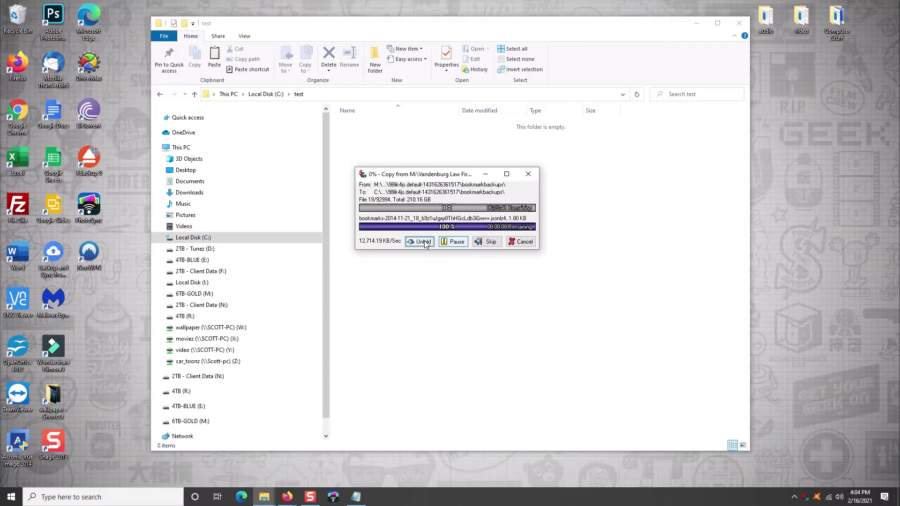
{"action": "left_click", "coordinate": [453, 242]}
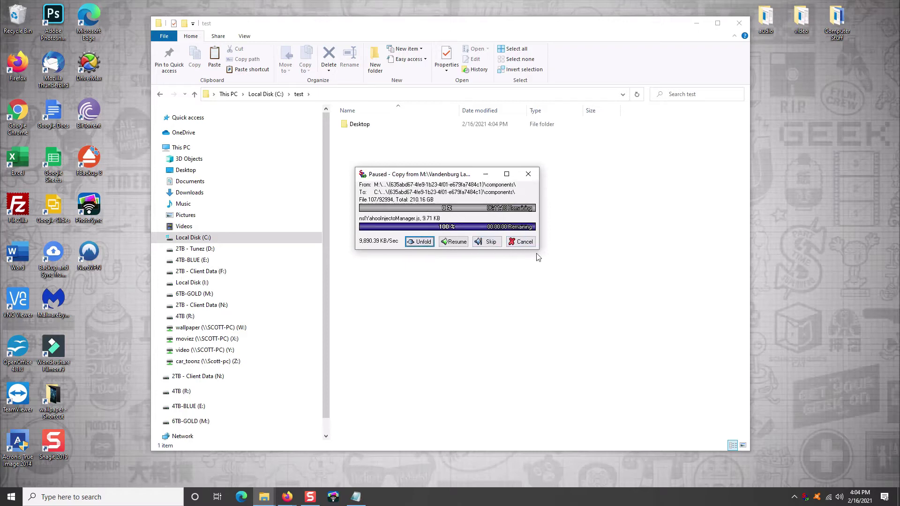
Step: Widen the SuperCopier window, unfold the copy list and sort it by Size, then Source
{"action": "left_click_drag", "start_coordinate": [539, 251], "coordinate": [615, 382]}
{"action": "left_click", "coordinate": [497, 242]}
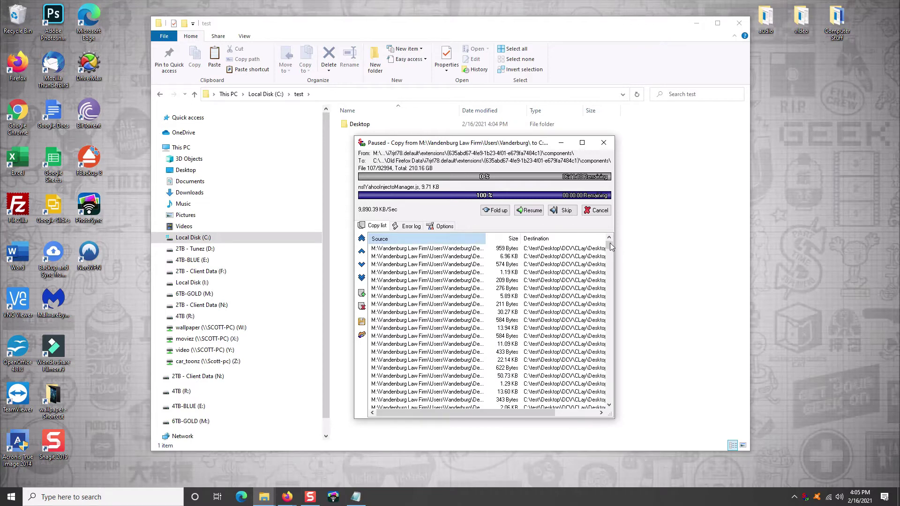
{"action": "scroll", "coordinate": [609, 243], "scroll_direction": "down", "scroll_amount": 5}
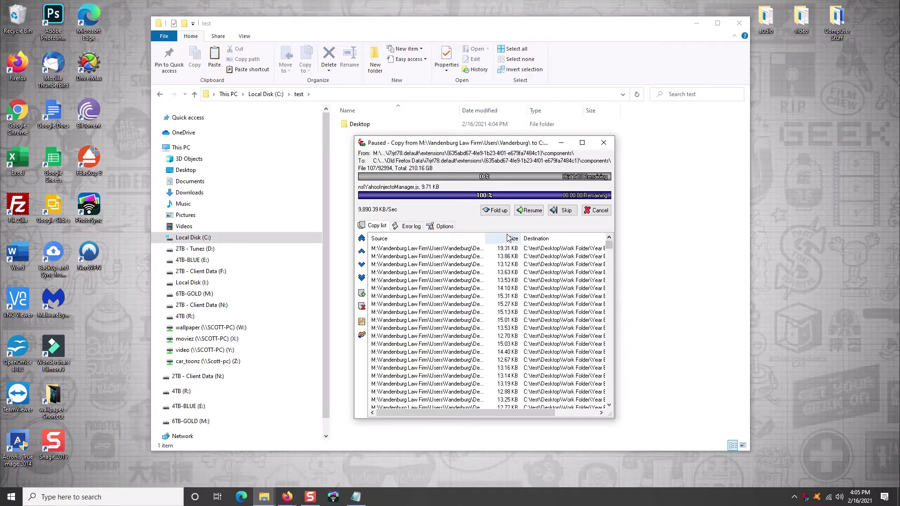
{"action": "scroll", "coordinate": [520, 251], "scroll_direction": "up", "scroll_amount": 5}
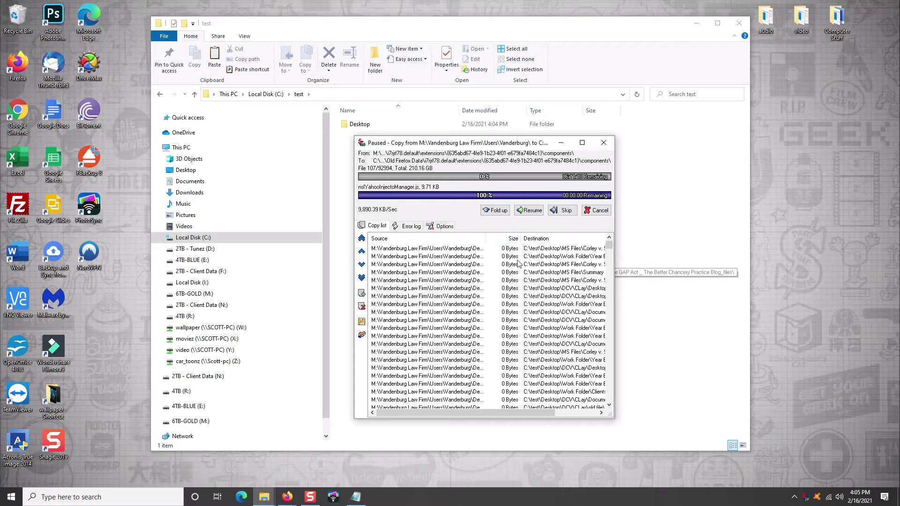
{"action": "left_click", "coordinate": [510, 240]}
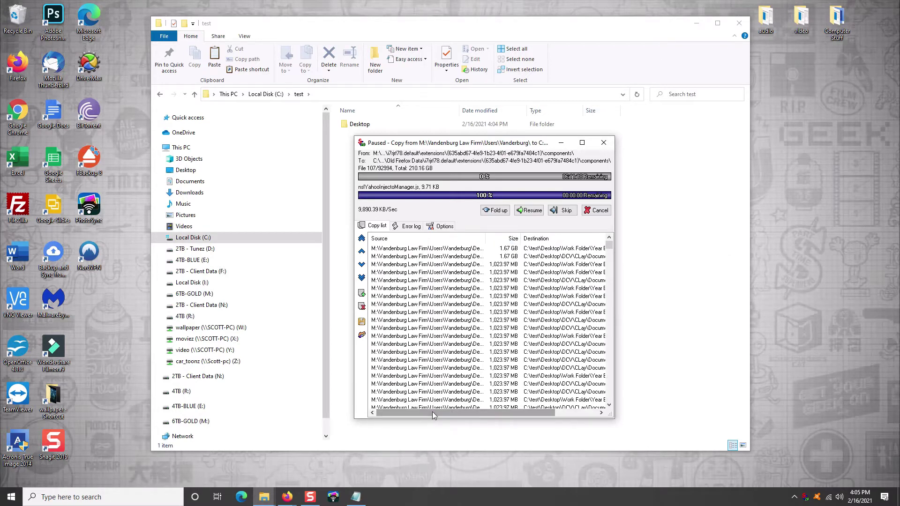
{"action": "left_click", "coordinate": [460, 239]}
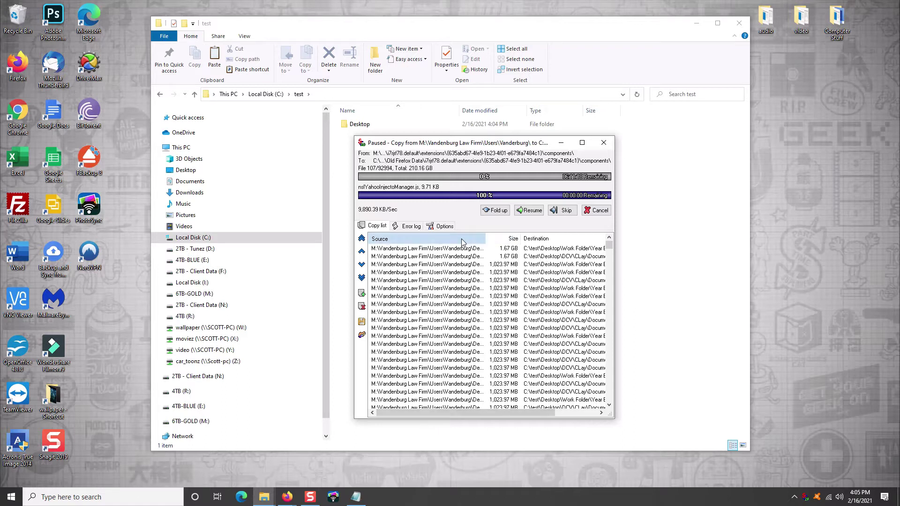
Step: Toggle the copy between Resume and Pause, leaving it paused at DSCN0575.AVI 51%
{"action": "left_click", "coordinate": [529, 210]}
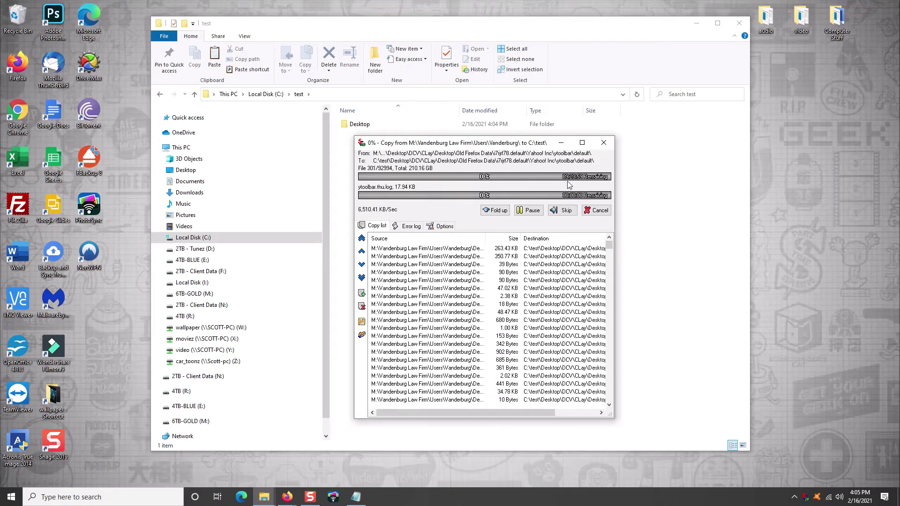
{"action": "left_click", "coordinate": [529, 209]}
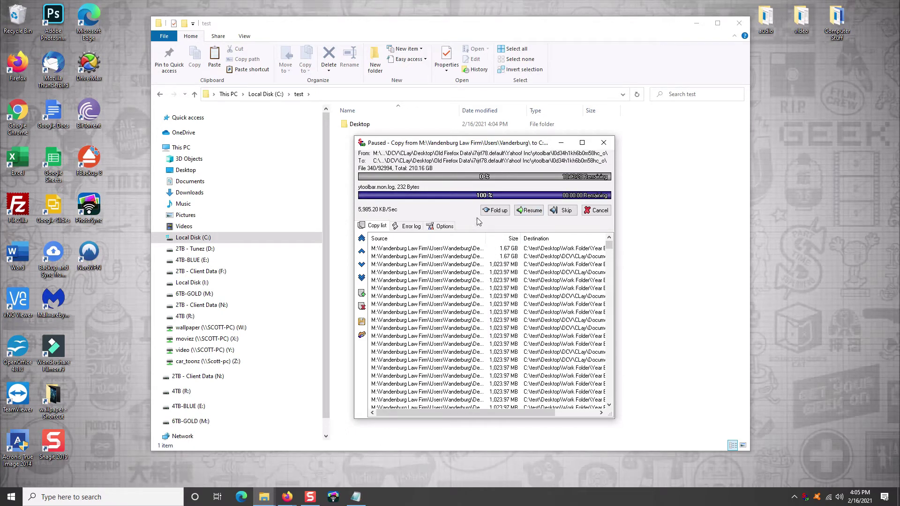
{"action": "left_click", "coordinate": [528, 210]}
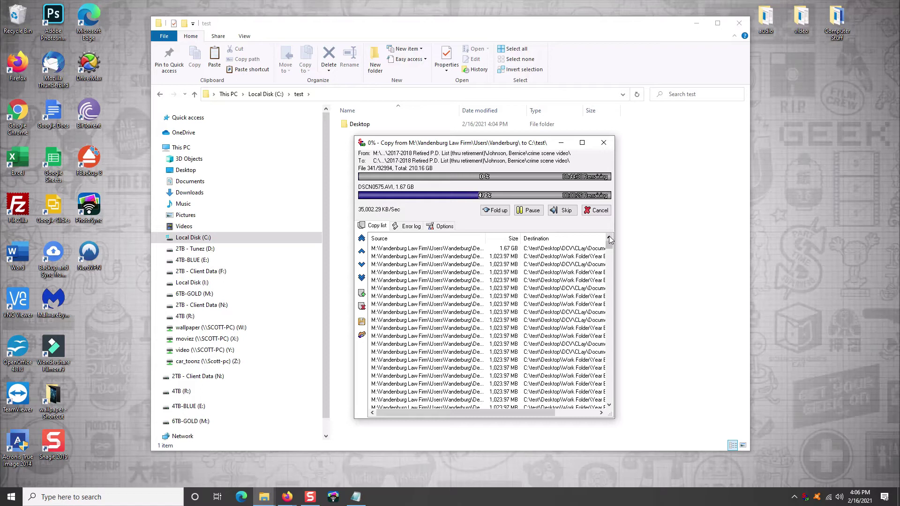
{"action": "left_click", "coordinate": [529, 210]}
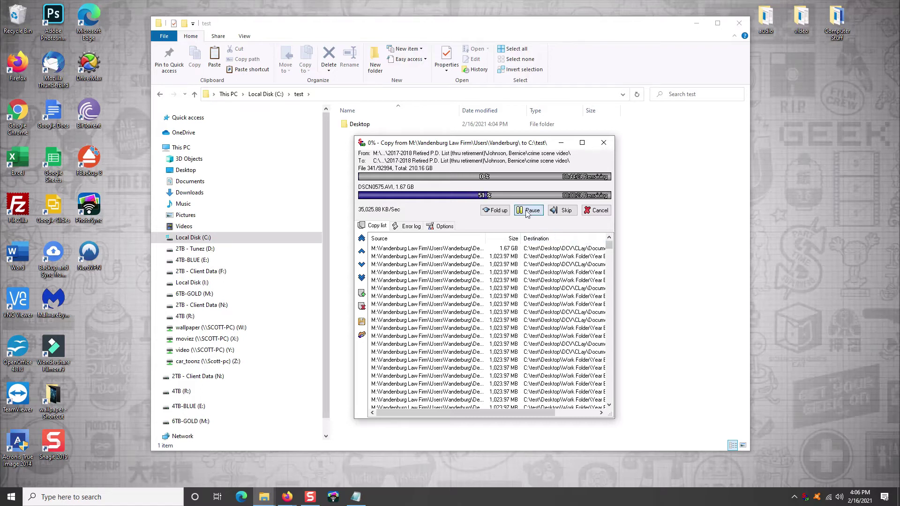
Step: Cancel the current copy and drag Work Folder into Program Files (x86) on drive C
{"action": "left_click", "coordinate": [592, 212]}
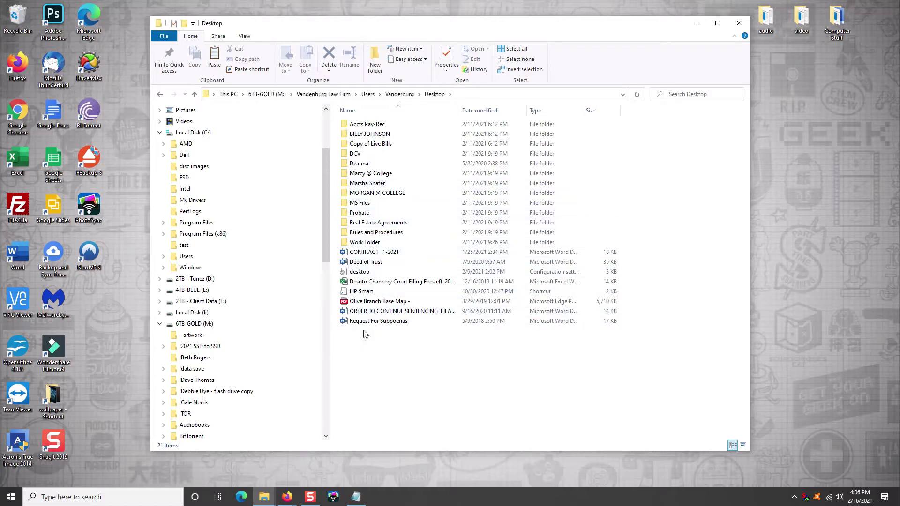
{"action": "left_click", "coordinate": [355, 243]}
{"action": "left_click_drag", "start_coordinate": [354, 243], "coordinate": [255, 235]}
{"action": "left_click_drag", "start_coordinate": [457, 220], "coordinate": [782, 405]}
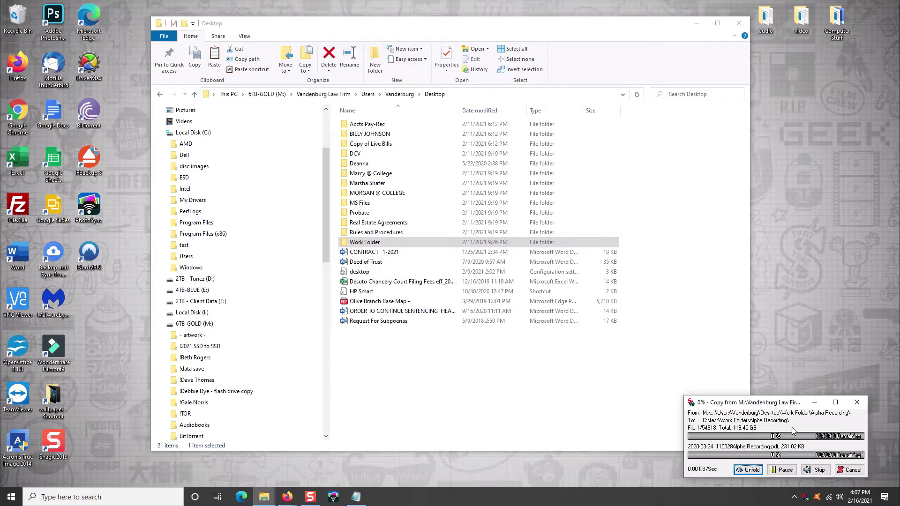
Step: Queue more Desktop folder groups, including Probate and Real Estate Agreements, pausing the running copy jobs
{"action": "left_click_drag", "start_coordinate": [626, 236], "coordinate": [230, 245]}
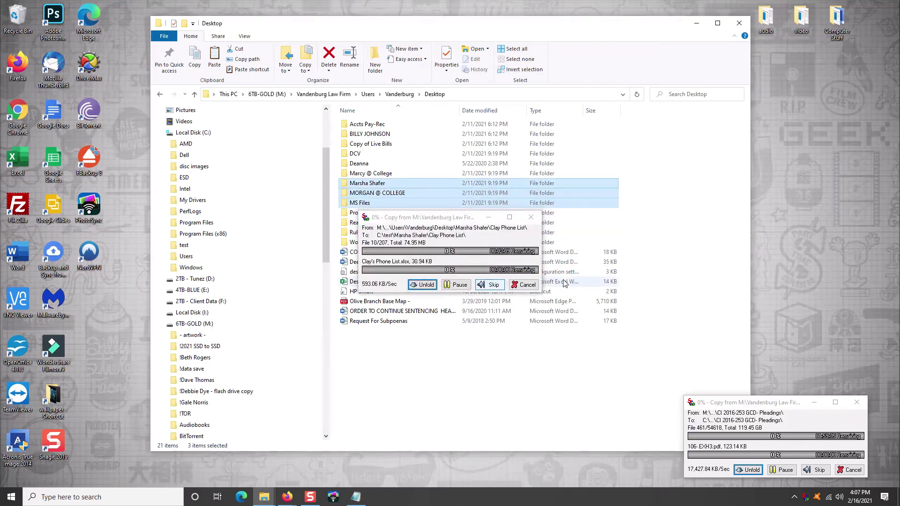
{"action": "left_click_drag", "start_coordinate": [492, 207], "coordinate": [780, 323]}
{"action": "left_click", "coordinate": [778, 385]}
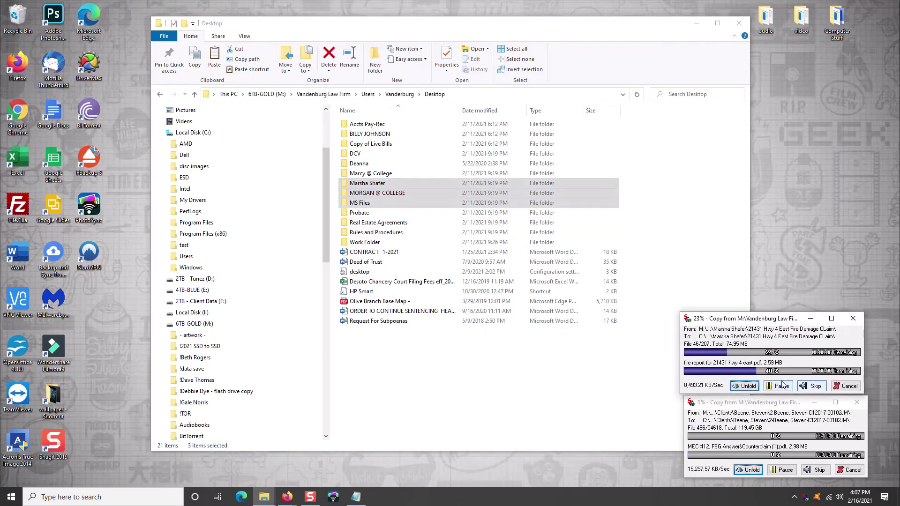
{"action": "left_click", "coordinate": [370, 173]}
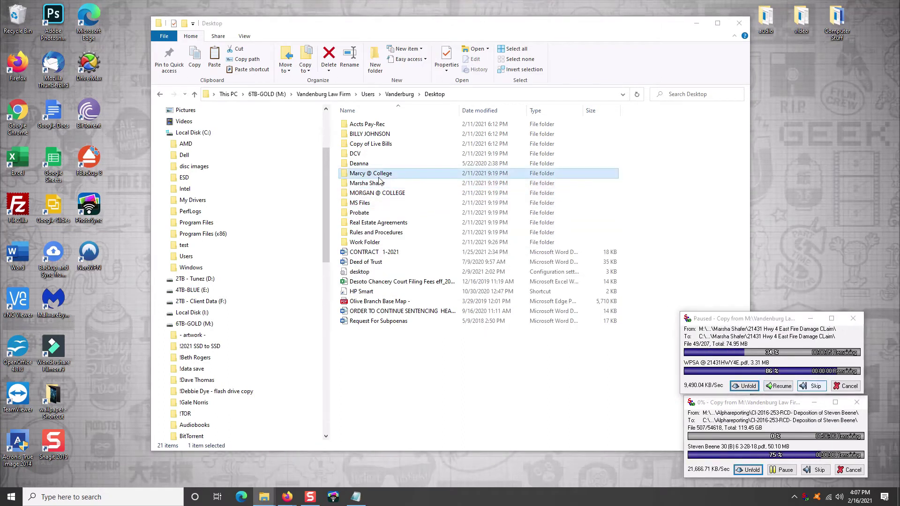
{"action": "left_click", "coordinate": [370, 144], "text": "shift"}
{"action": "left_click", "coordinate": [778, 301]}
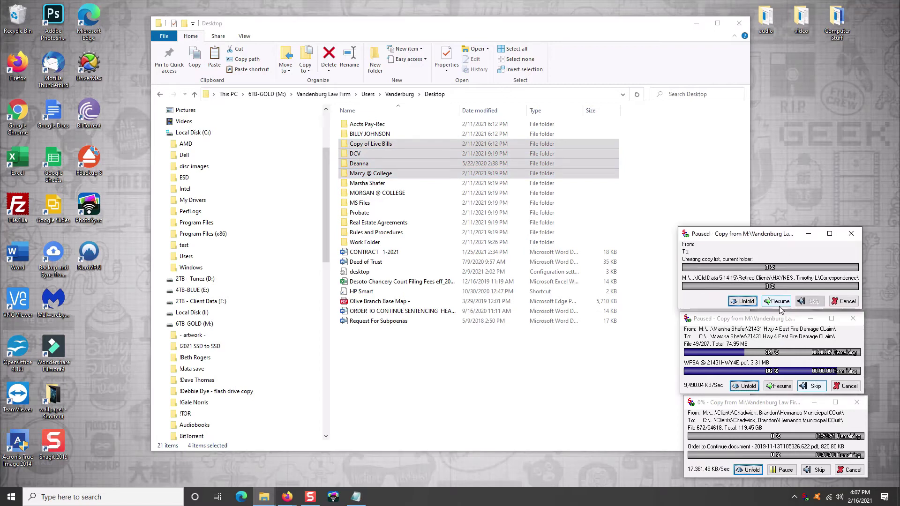
Step: Copy Accts Pay-Rec and another client folder into test, then open test to check
{"action": "left_click", "coordinate": [361, 124]}
{"action": "left_click", "coordinate": [355, 134], "text": "shift"}
{"action": "left_click_drag", "start_coordinate": [355, 134], "coordinate": [239, 246]}
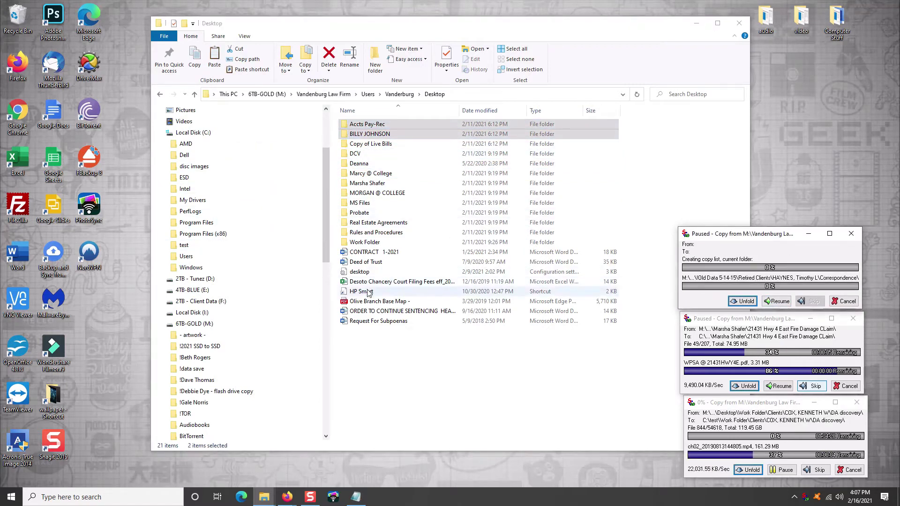
{"action": "left_click", "coordinate": [184, 244]}
{"action": "left_click_drag", "start_coordinate": [786, 405], "coordinate": [782, 405]}
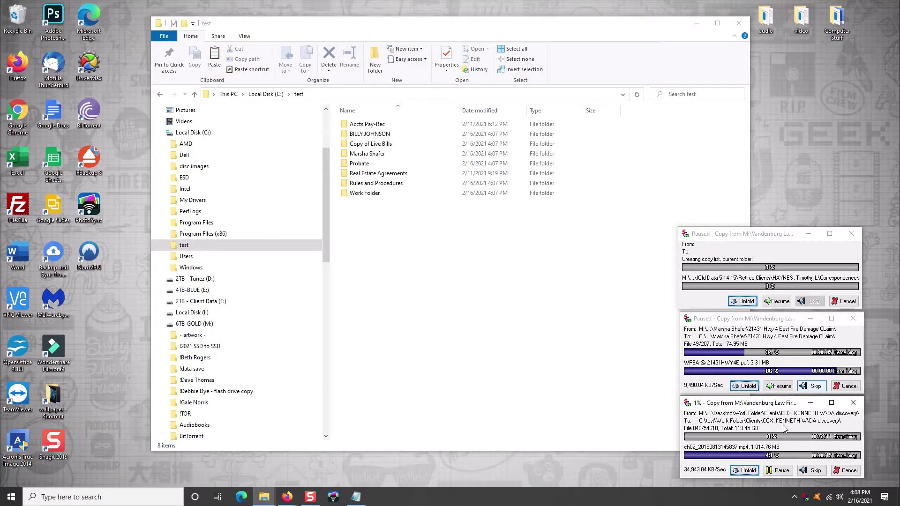
Step: Pause the last copy job and cancel all remaining SuperCopier copy jobs
{"action": "left_click", "coordinate": [778, 470]}
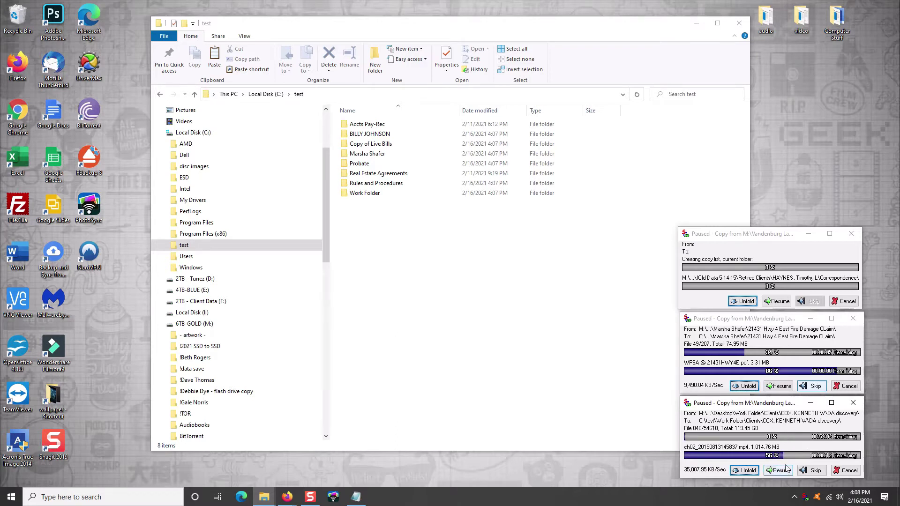
{"action": "left_click", "coordinate": [854, 468]}
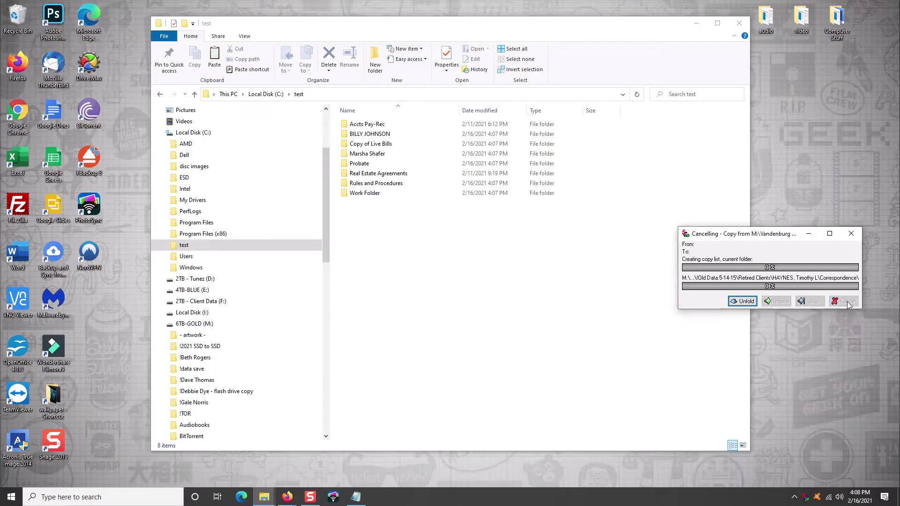
{"action": "left_click", "coordinate": [201, 245]}
Step: Permanently delete the test folder with Shift+Delete and close File Explorer
{"action": "right_click", "coordinate": [201, 248]}
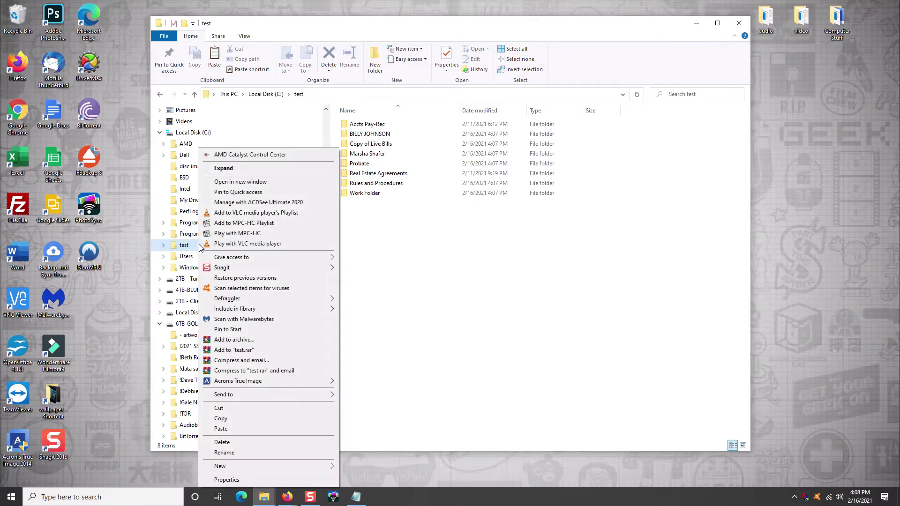
{"action": "key", "text": "shift+Delete"}
{"action": "left_click", "coordinate": [482, 286]}
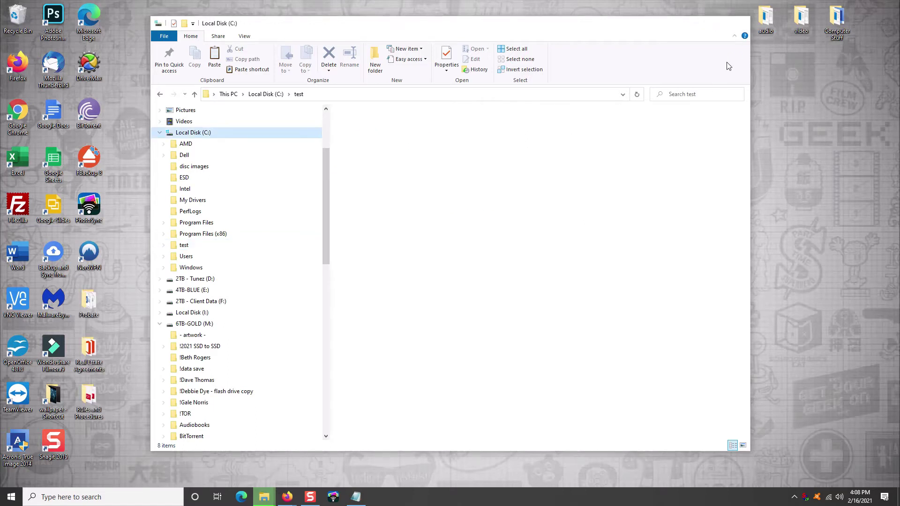
{"action": "key", "text": "alt+F4"}
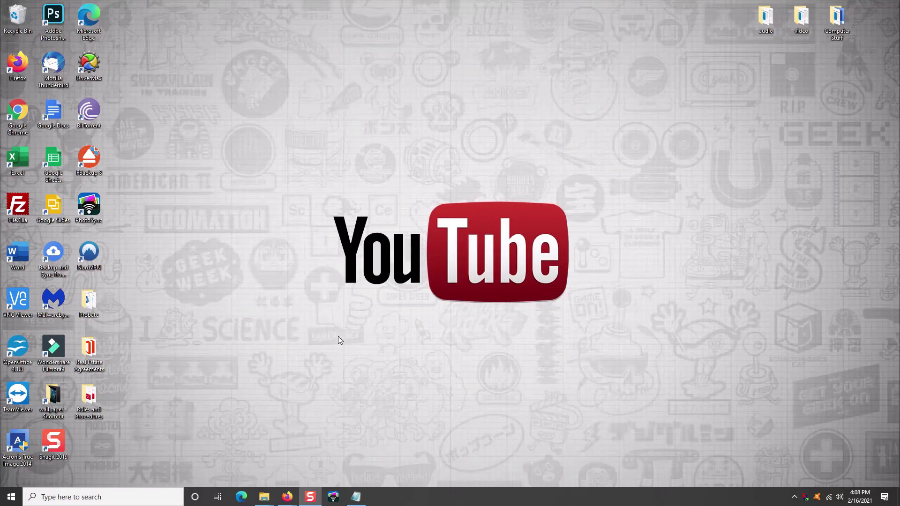
Step: Launch Apache OpenOffice 4 from its desktop shortcut
{"action": "double_click", "coordinate": [18, 350]}
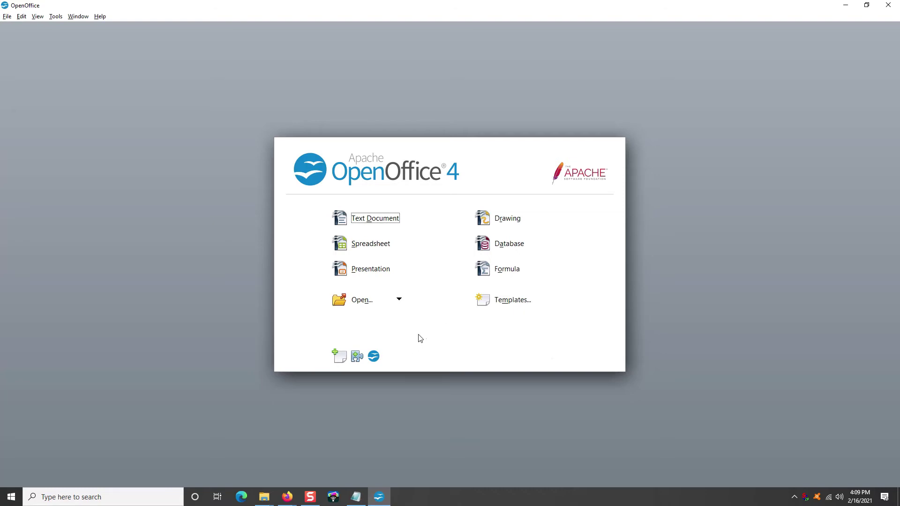
Step: Type sample text in a new Writer document, check Save As, then discard it unsaved
{"action": "left_click", "coordinate": [369, 221]}
{"action": "type", "text": "df"}
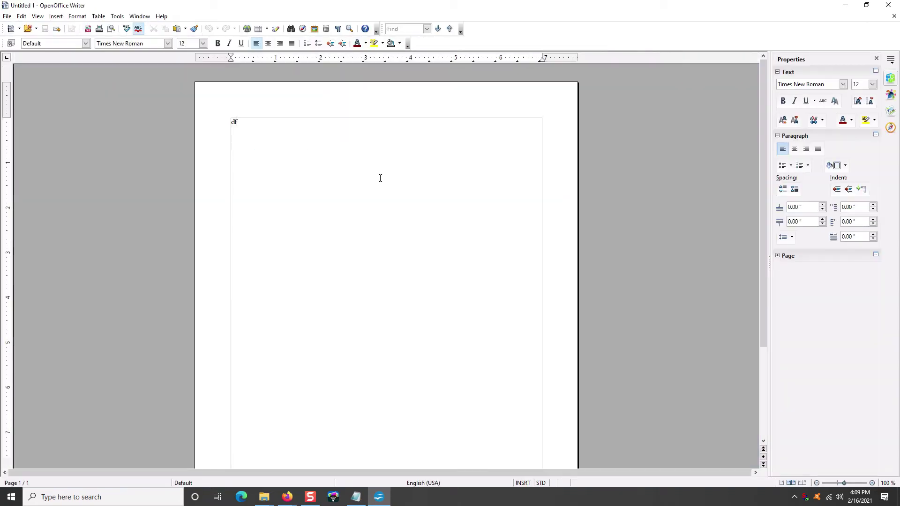
{"action": "type", "text": "gafsdgasdfgadfgadfgdfg"}
{"action": "left_click", "coordinate": [8, 17]}
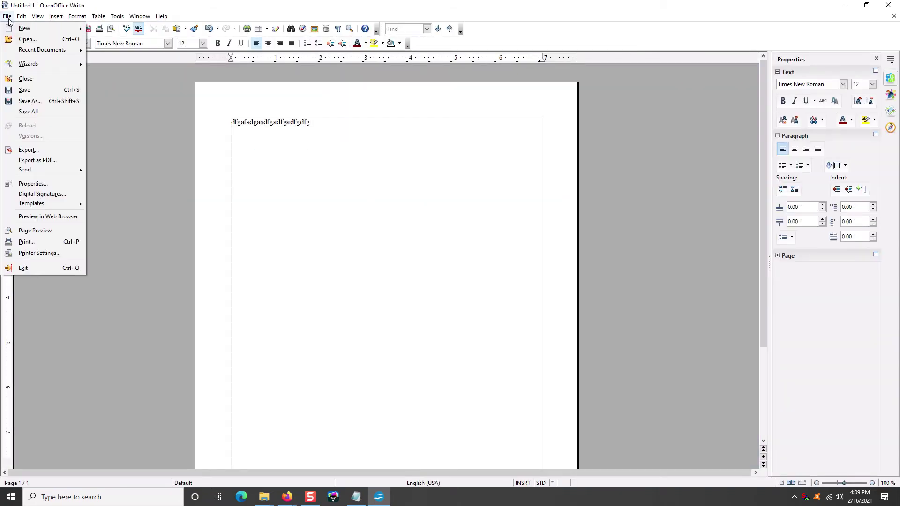
{"action": "left_click", "coordinate": [25, 89]}
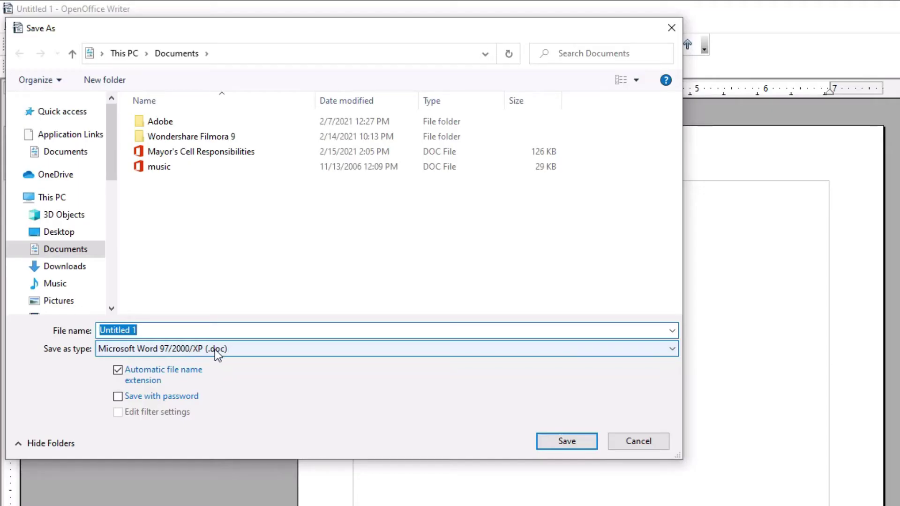
{"action": "left_click", "coordinate": [638, 440]}
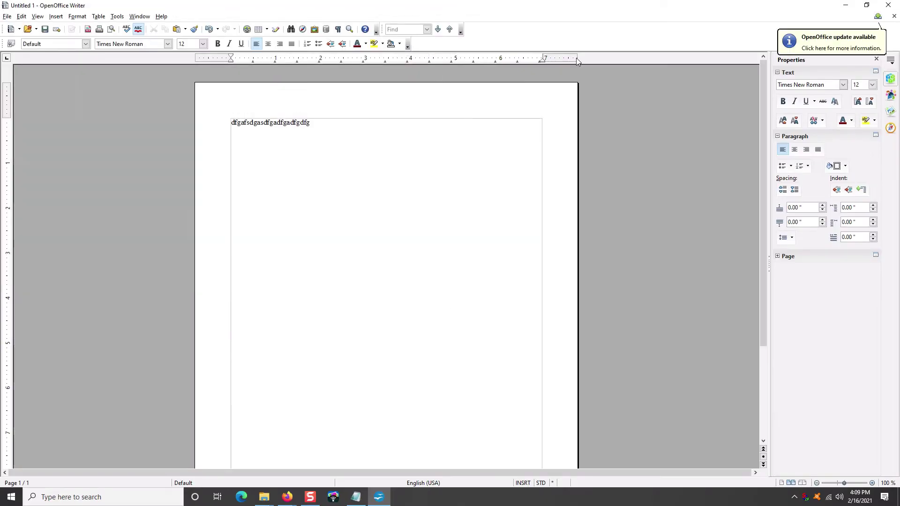
{"action": "left_click", "coordinate": [894, 16]}
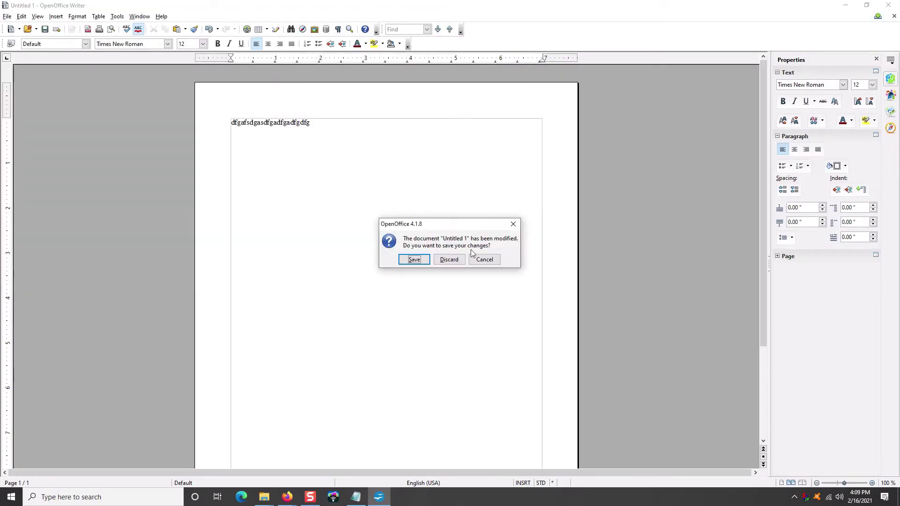
{"action": "left_click", "coordinate": [458, 260]}
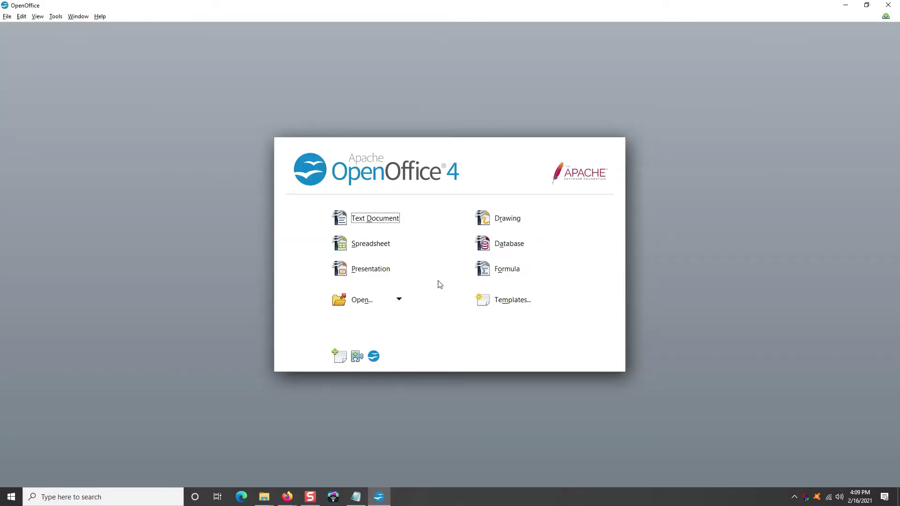
Step: Open a new Calc spreadsheet, cancel its Save As dialog, and close it unsaved
{"action": "left_click", "coordinate": [361, 244]}
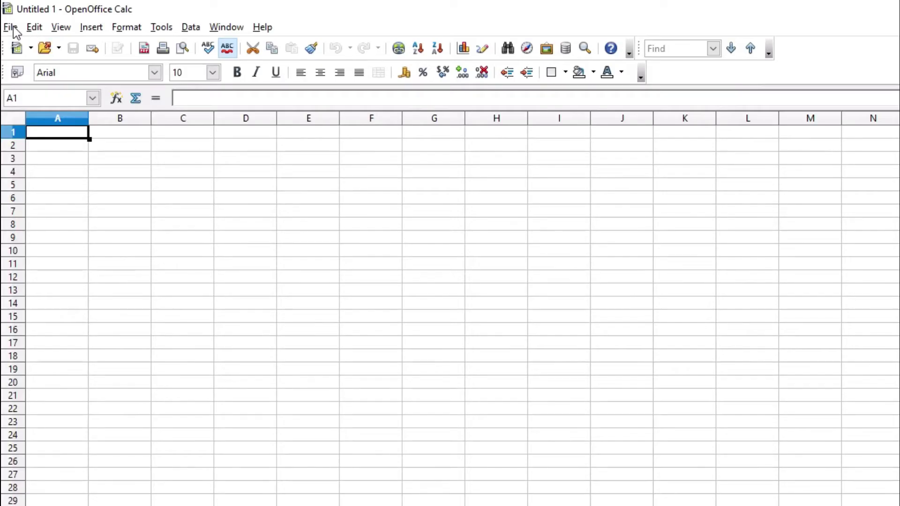
{"action": "left_click", "coordinate": [7, 16]}
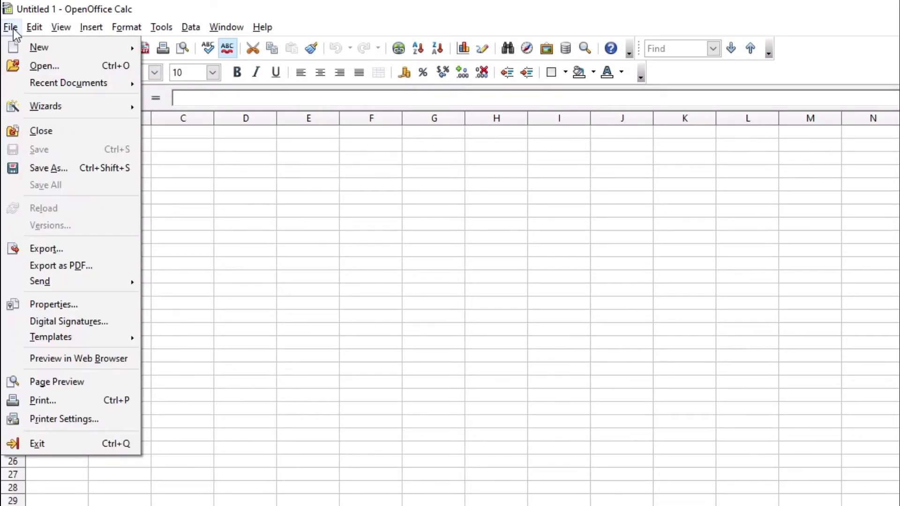
{"action": "left_click", "coordinate": [47, 168]}
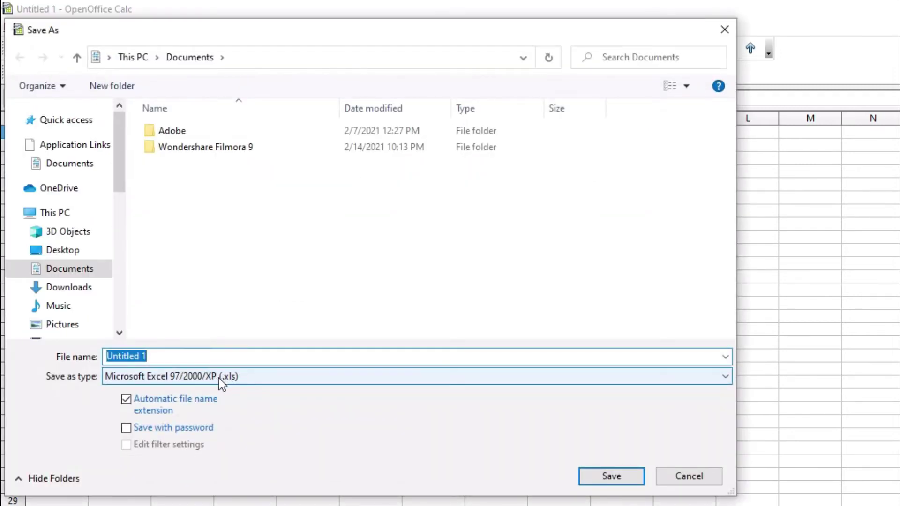
{"action": "left_click", "coordinate": [661, 474]}
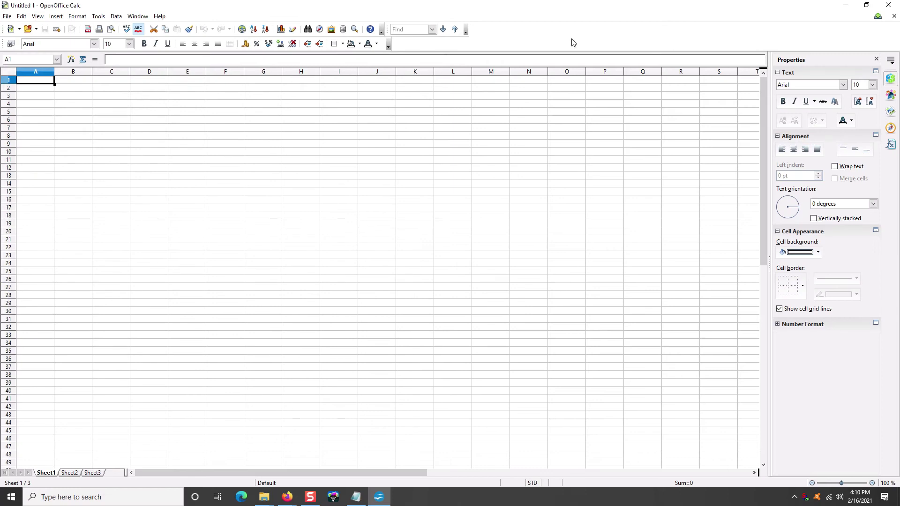
{"action": "left_click", "coordinate": [894, 16]}
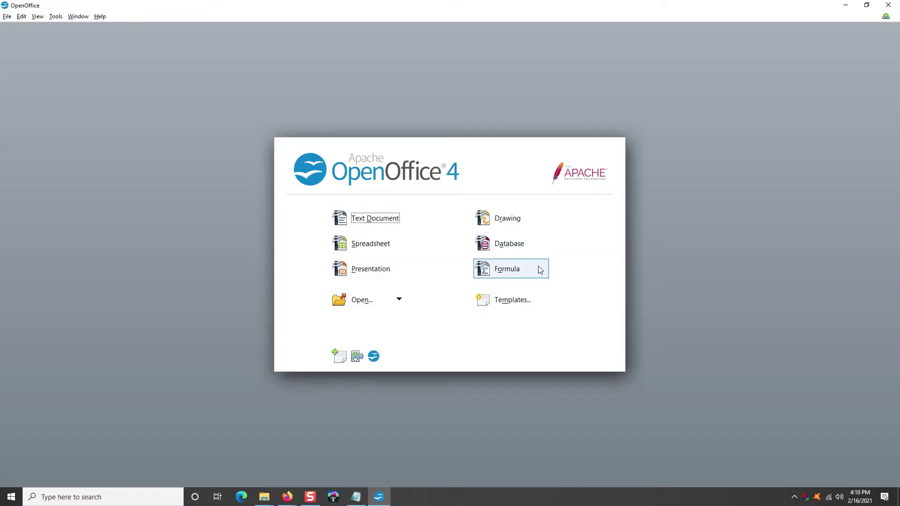
Step: Create a blank Impress presentation, cancel its Save As dialog, and close it unsaved
{"action": "left_click", "coordinate": [348, 268]}
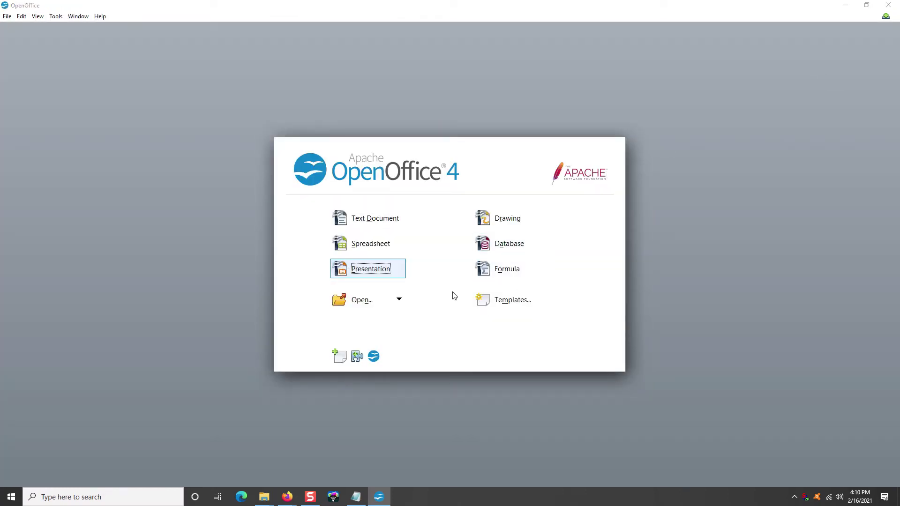
{"action": "left_click", "coordinate": [556, 322]}
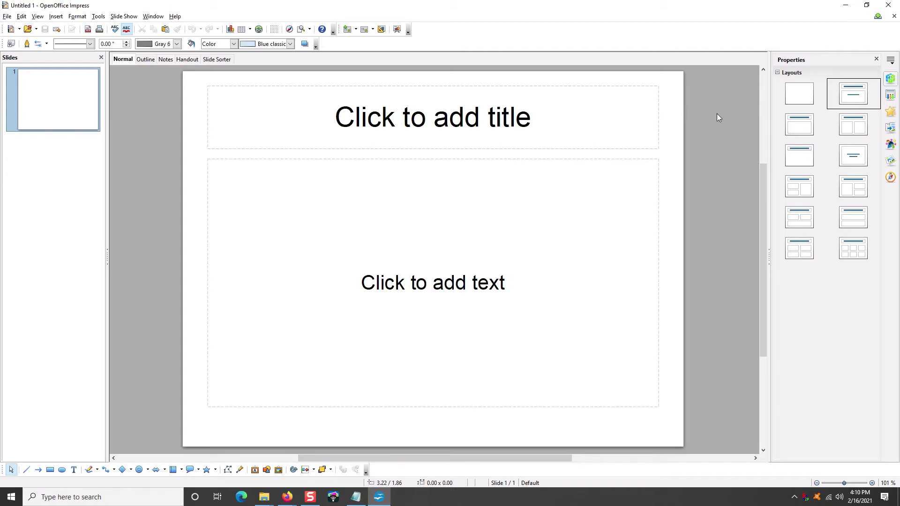
{"action": "left_click", "coordinate": [7, 17]}
{"action": "left_click", "coordinate": [7, 16]}
{"action": "key", "text": "ctrl+s"}
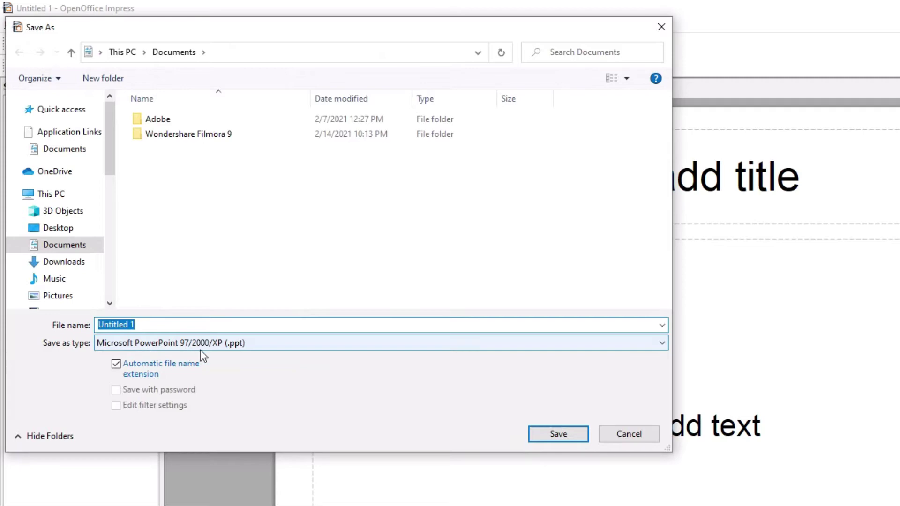
{"action": "left_click", "coordinate": [625, 434]}
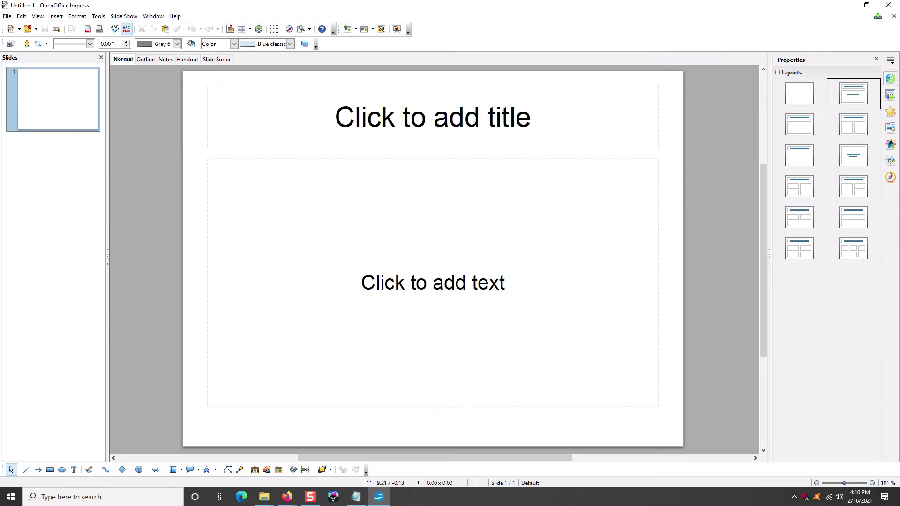
{"action": "left_click", "coordinate": [893, 16]}
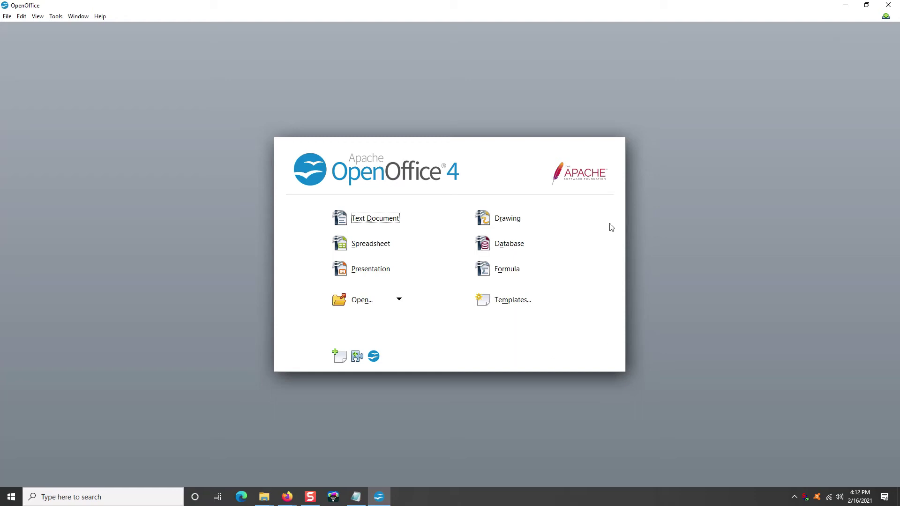
Step: Exit OpenOffice by closing the Start Center window
{"action": "left_click", "coordinate": [888, 5]}
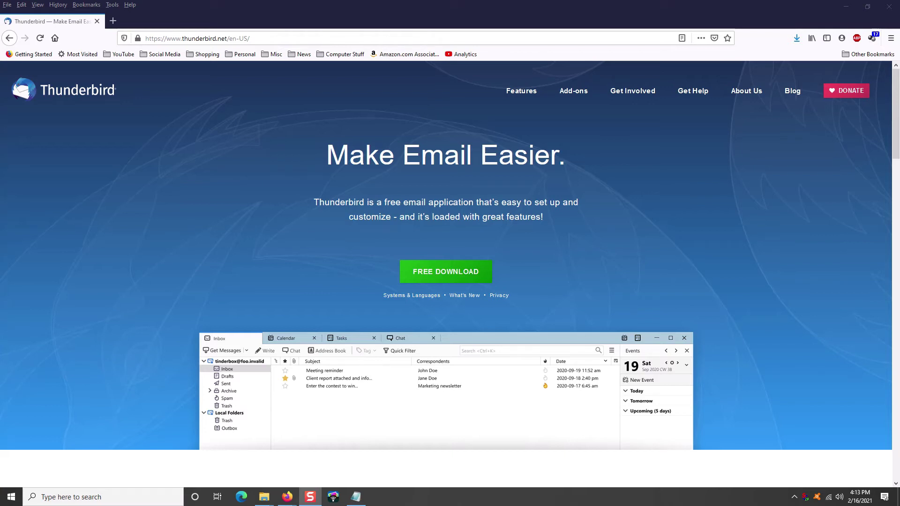
Step: Scroll through the Thunderbird home page at thunderbird.net, then close Firefox
{"action": "left_click_drag", "start_coordinate": [895, 80], "coordinate": [894, 68]}
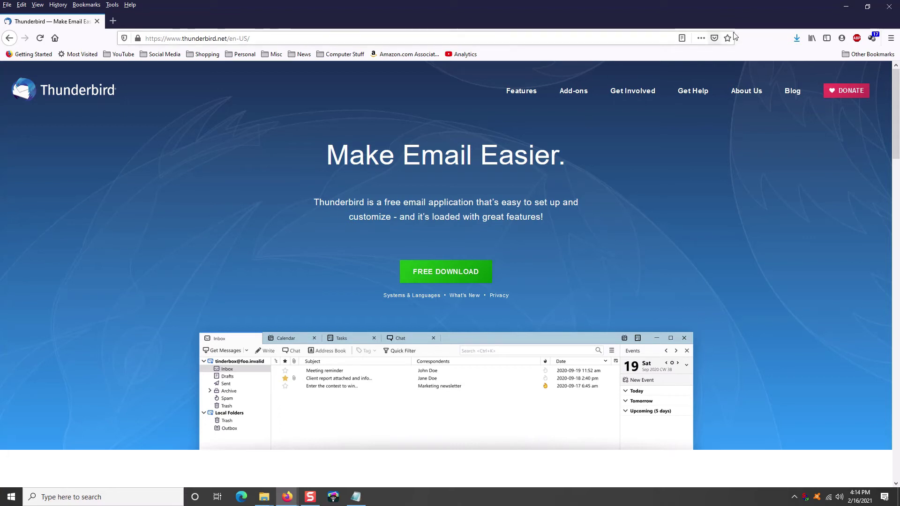
{"action": "left_click", "coordinate": [882, 9]}
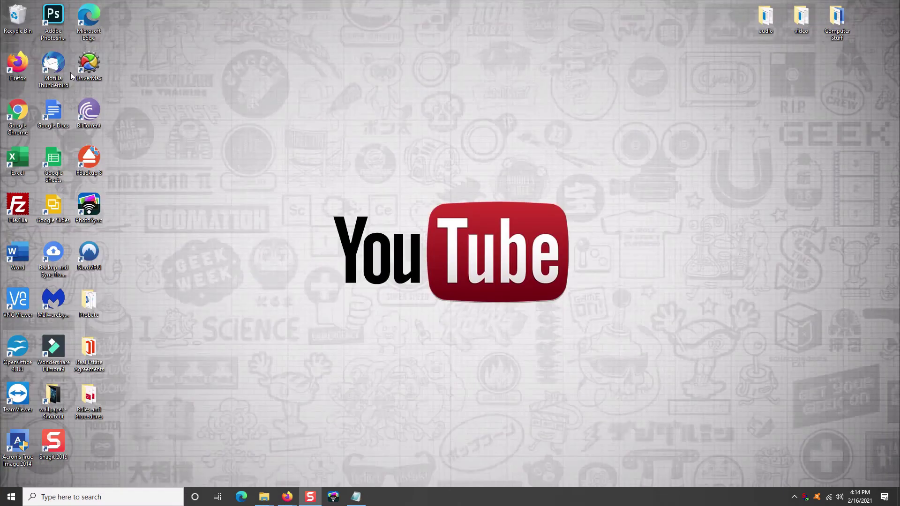
Step: Launch Mozilla Thunderbird from its desktop shortcut
{"action": "double_click", "coordinate": [59, 68]}
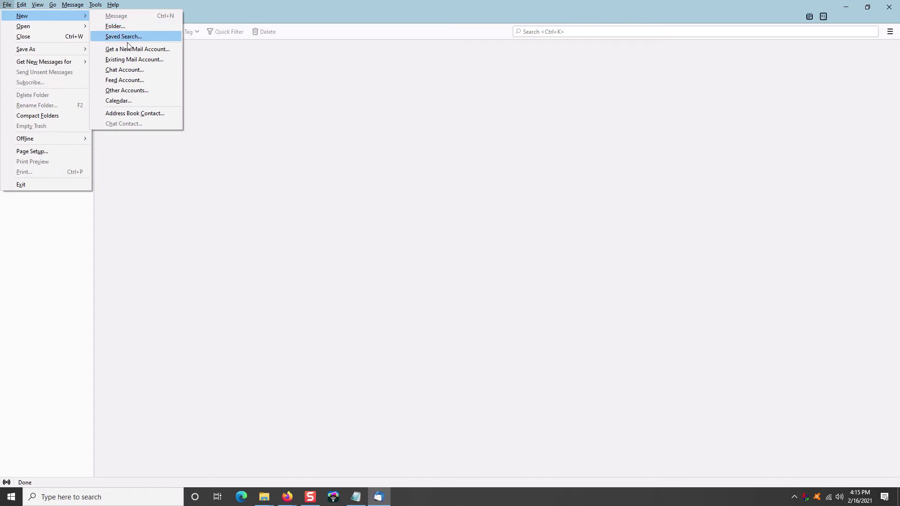
Step: Add the existing Gmail account with the user's name, e-mail address and password, then open its Inbox
{"action": "left_click", "coordinate": [125, 58]}
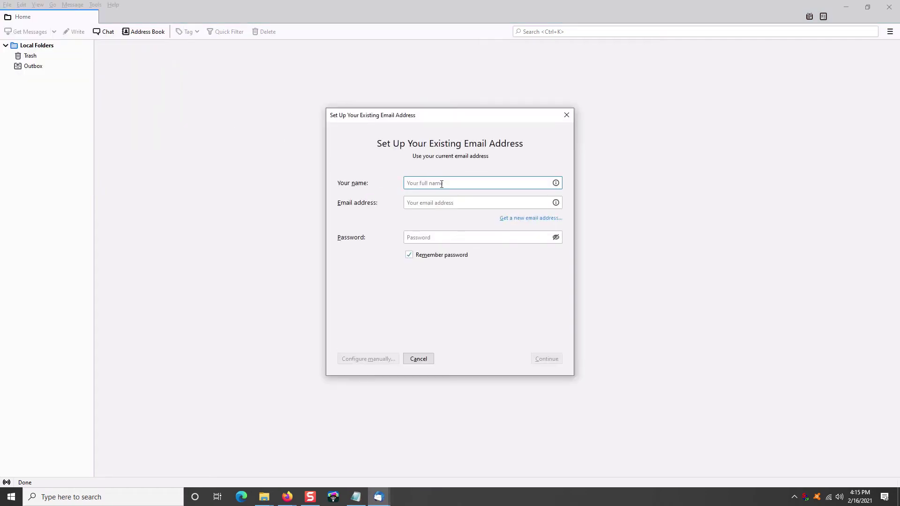
{"action": "key", "text": "Tab"}
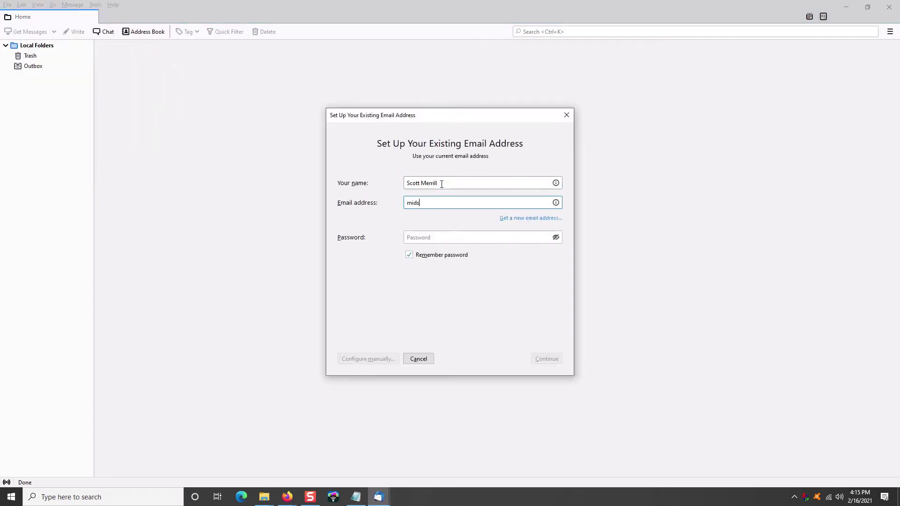
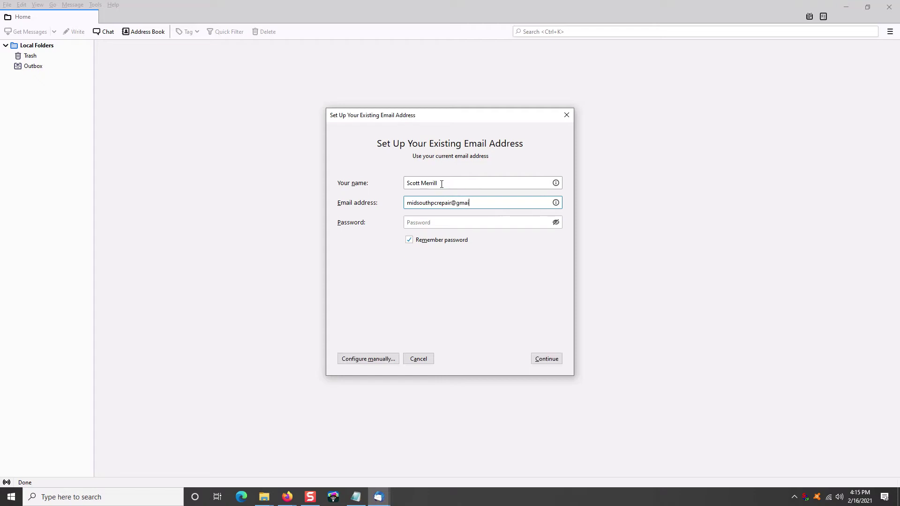
{"action": "key", "text": "Tab"}
{"action": "type", "text": "••••••••••••••"}
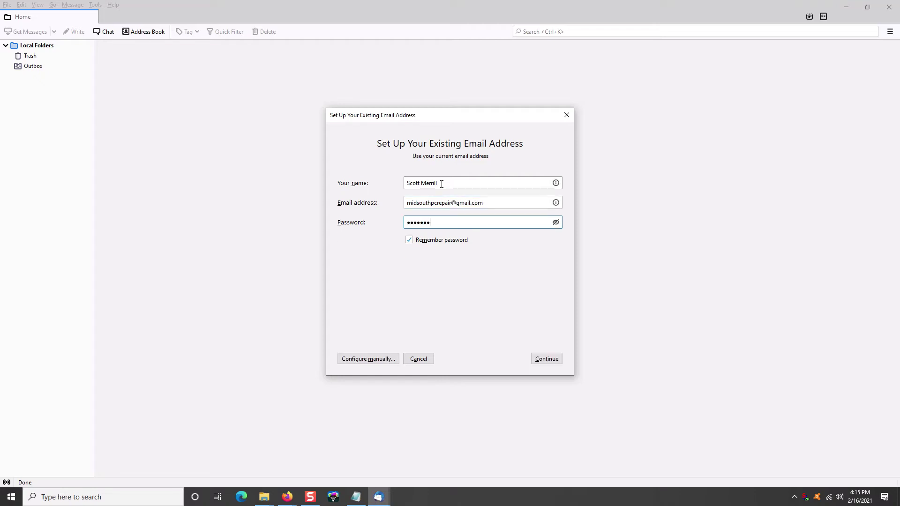
{"action": "key", "text": "Return"}
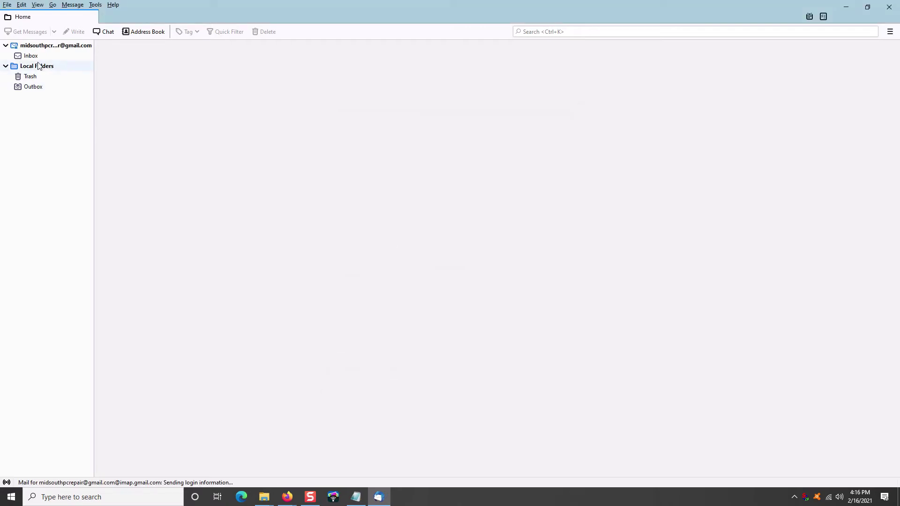
{"action": "left_click", "coordinate": [32, 56]}
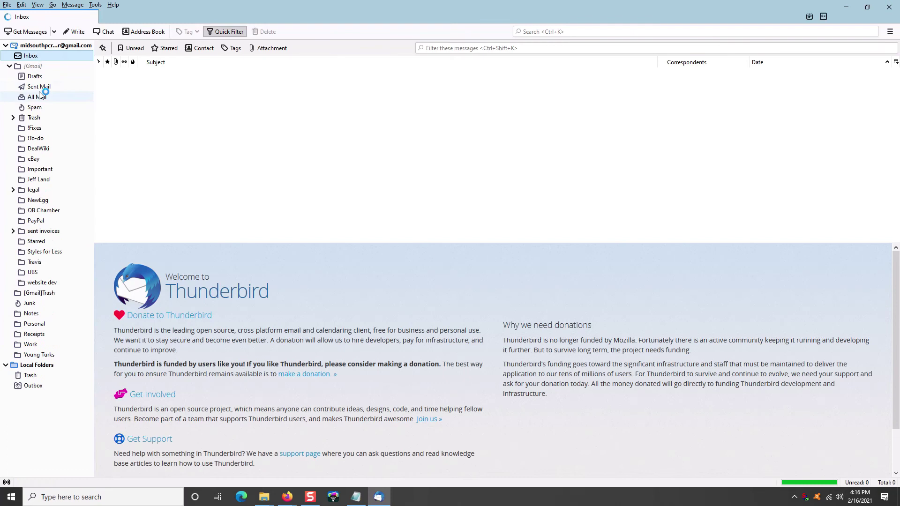
Step: Browse the [Gmail] folder and 1010-message Inbox, exit Thunderbird, then begin typing a Firefox address
{"action": "left_click", "coordinate": [33, 66]}
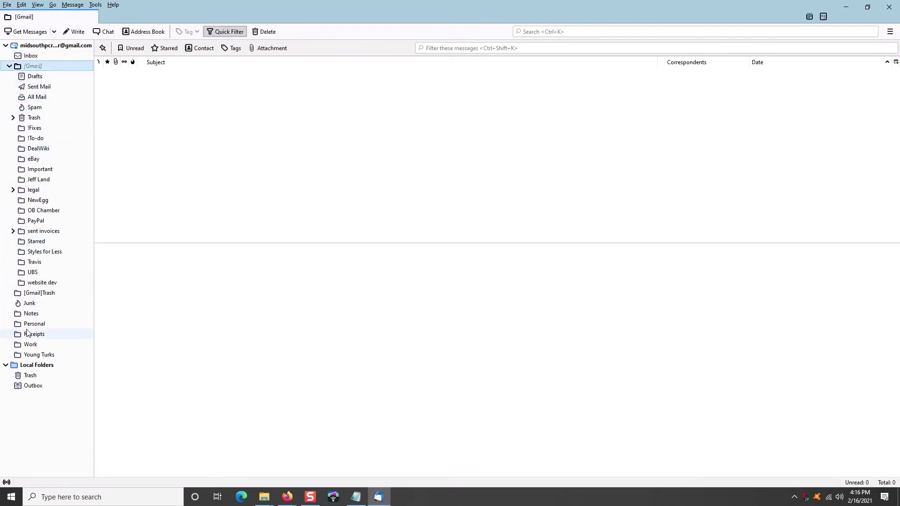
{"action": "left_click", "coordinate": [29, 56]}
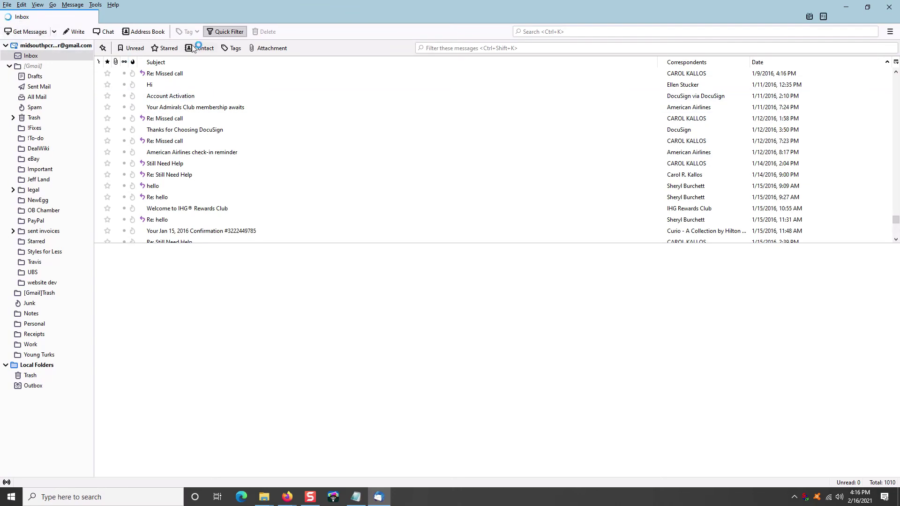
{"action": "left_click", "coordinate": [8, 6]}
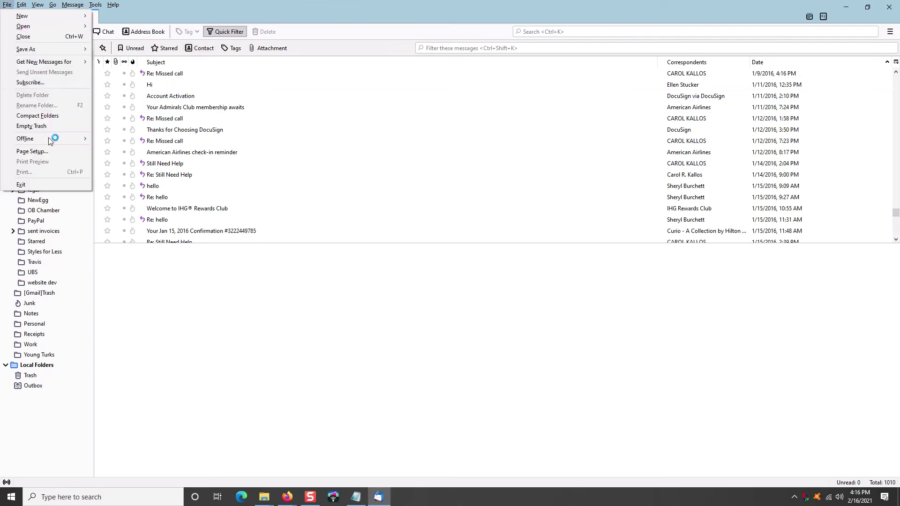
{"action": "left_click", "coordinate": [44, 183]}
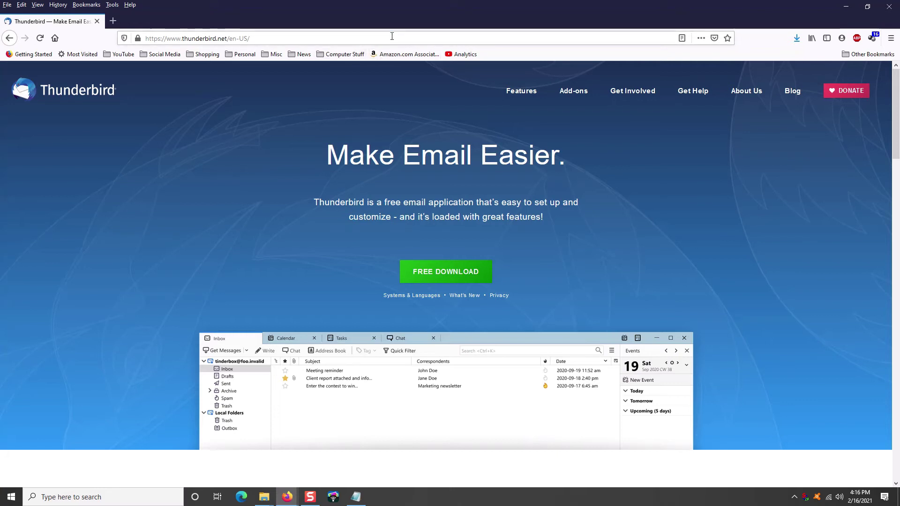
{"action": "left_click", "coordinate": [350, 38]}
{"action": "type", "text": "alwarebytes.com"}
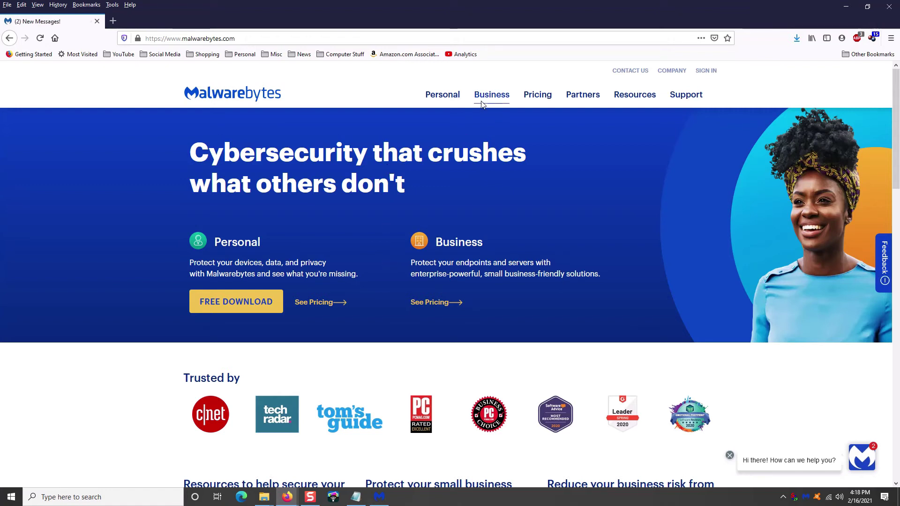
Step: Go from the Malwarebytes homepage to its pricing page
{"action": "left_click", "coordinate": [539, 97]}
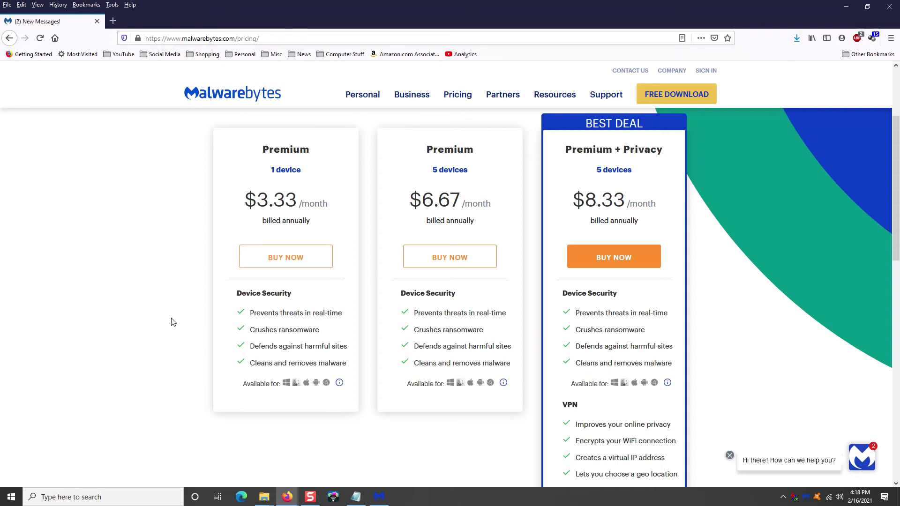
Step: Scroll through the Malwarebytes Premium plans ($3.33, $6.67, $8.33 per month), then return to the homepage
{"action": "scroll", "coordinate": [173, 321], "scroll_direction": "up", "scroll_amount": 2}
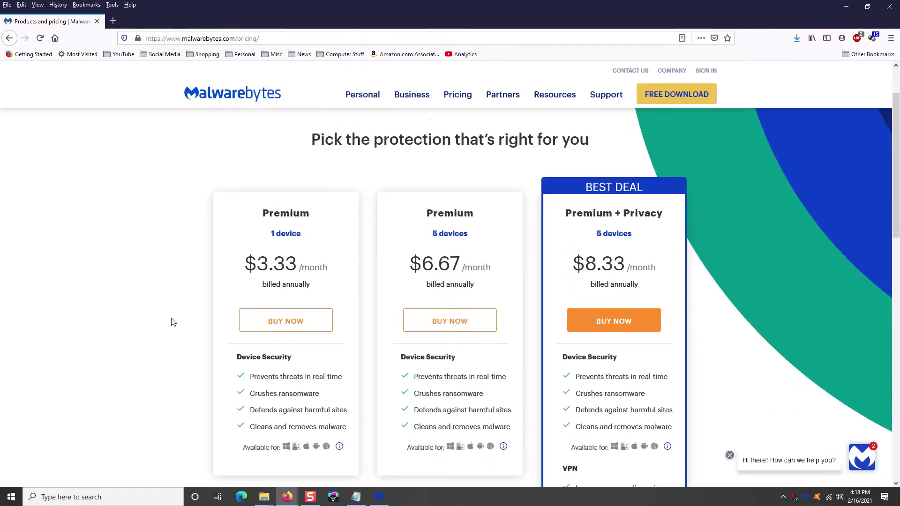
{"action": "scroll", "coordinate": [173, 321], "scroll_direction": "down", "scroll_amount": 1}
{"action": "scroll", "coordinate": [896, 190], "scroll_direction": "down", "scroll_amount": 1}
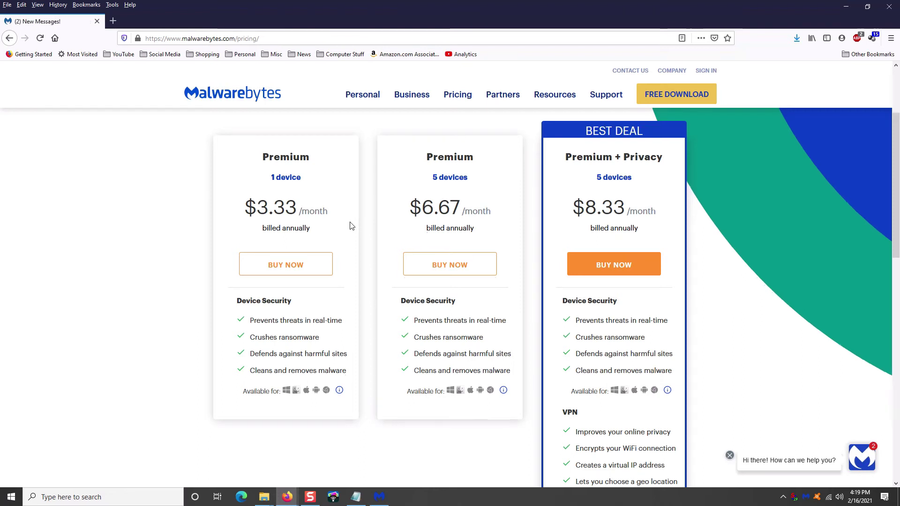
{"action": "scroll", "coordinate": [351, 226], "scroll_direction": "up", "scroll_amount": 3}
{"action": "scroll", "coordinate": [351, 225], "scroll_direction": "down", "scroll_amount": 1}
{"action": "scroll", "coordinate": [351, 226], "scroll_direction": "down", "scroll_amount": 2}
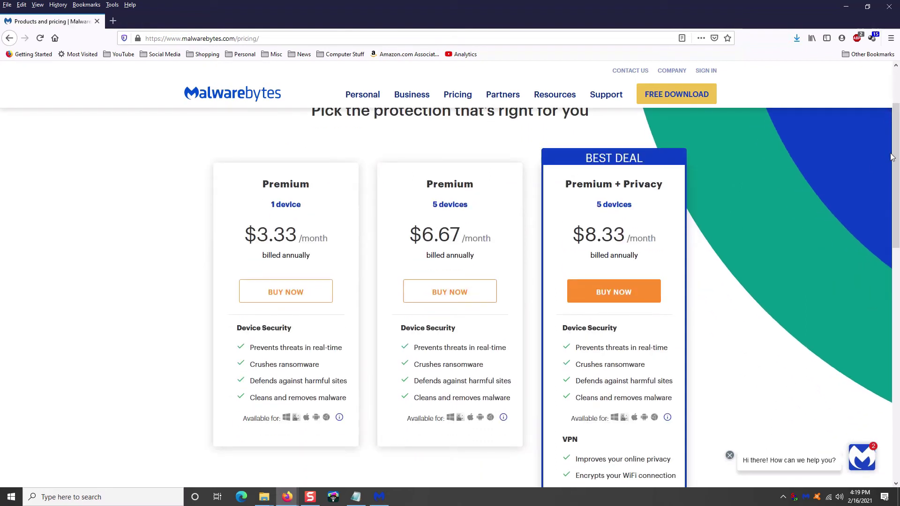
{"action": "scroll", "coordinate": [895, 168], "scroll_direction": "down", "scroll_amount": 1}
{"action": "left_click_drag", "start_coordinate": [895, 167], "coordinate": [895, 166]}
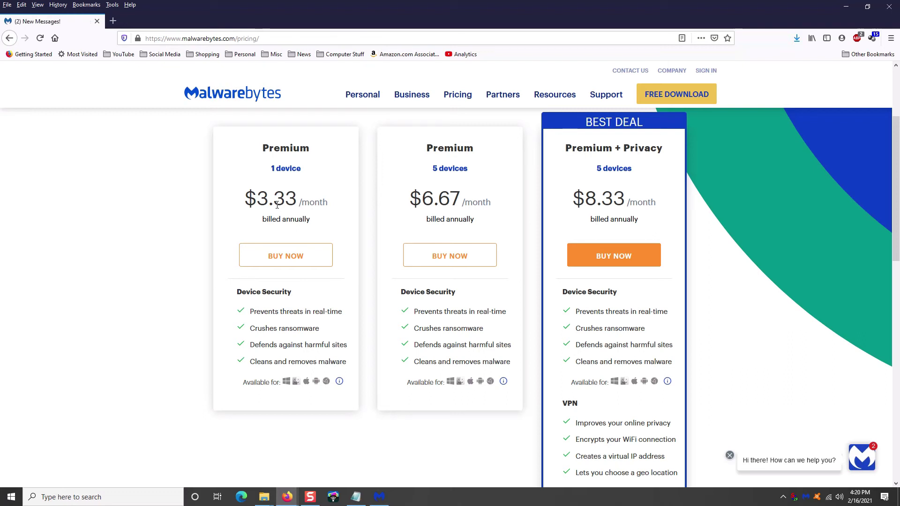
{"action": "scroll", "coordinate": [277, 205], "scroll_direction": "up", "scroll_amount": 3}
{"action": "scroll", "coordinate": [277, 205], "scroll_direction": "down", "scroll_amount": 2}
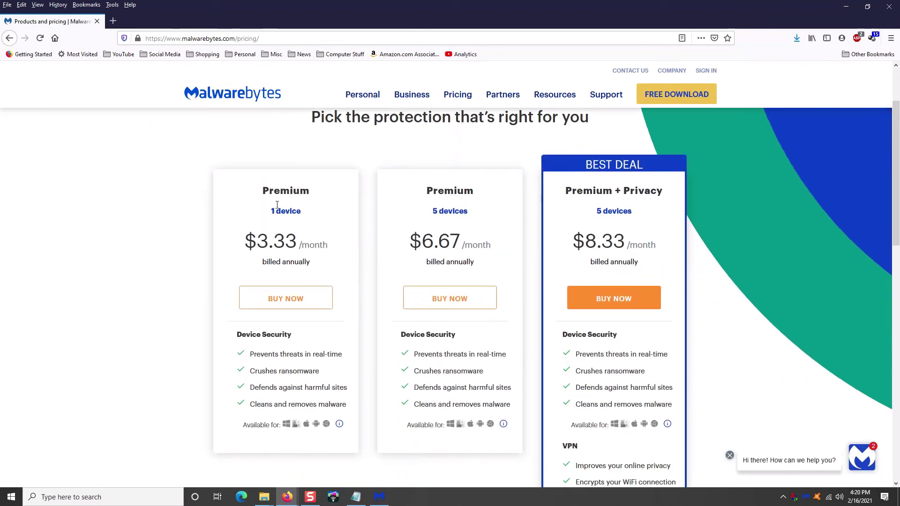
{"action": "scroll", "coordinate": [871, 165], "scroll_direction": "down", "scroll_amount": 1}
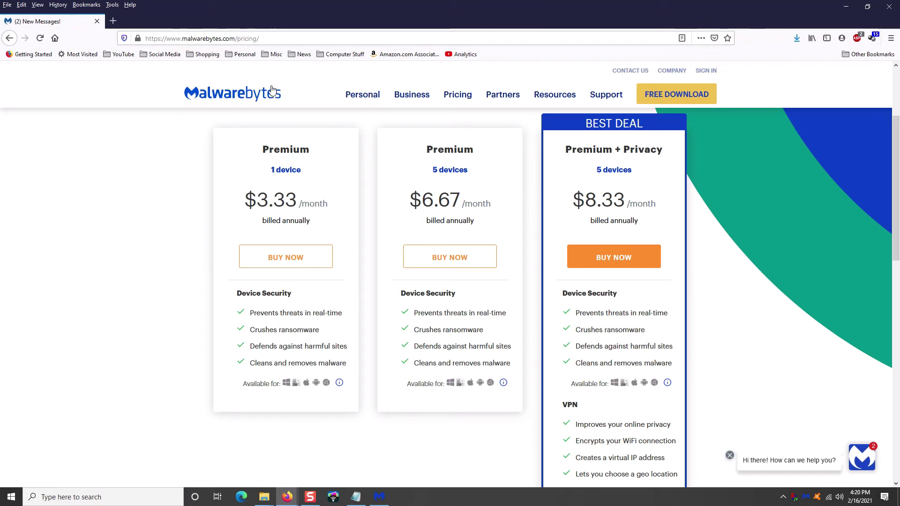
{"action": "left_click", "coordinate": [254, 96]}
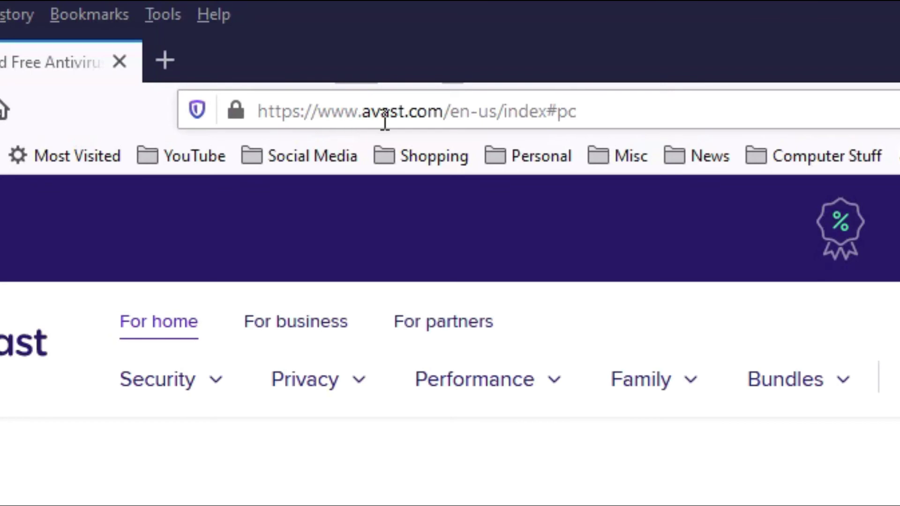
Step: Select the avast.com domain in Firefox's address bar
{"action": "double_click", "coordinate": [439, 111]}
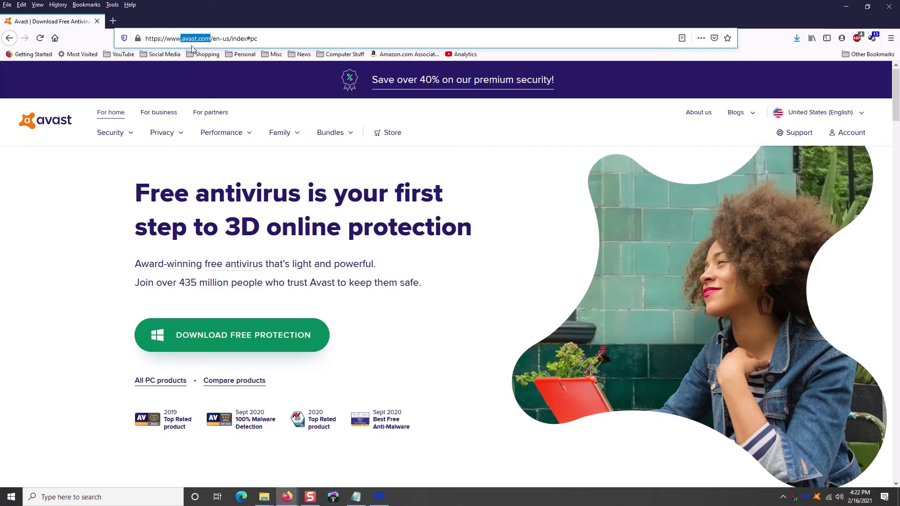
Step: Clear the address-bar selection and move focus from Firefox to the taskbar
{"action": "left_click", "coordinate": [490, 177]}
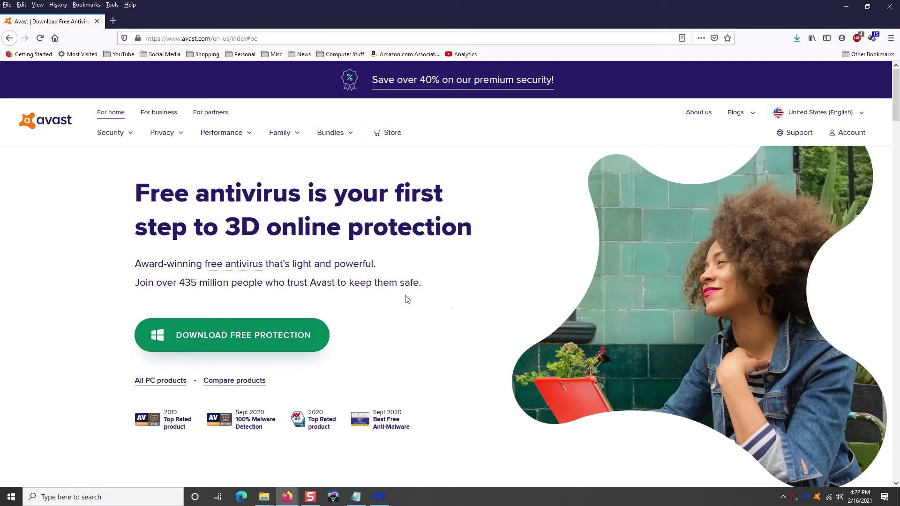
{"action": "left_click", "coordinate": [715, 500]}
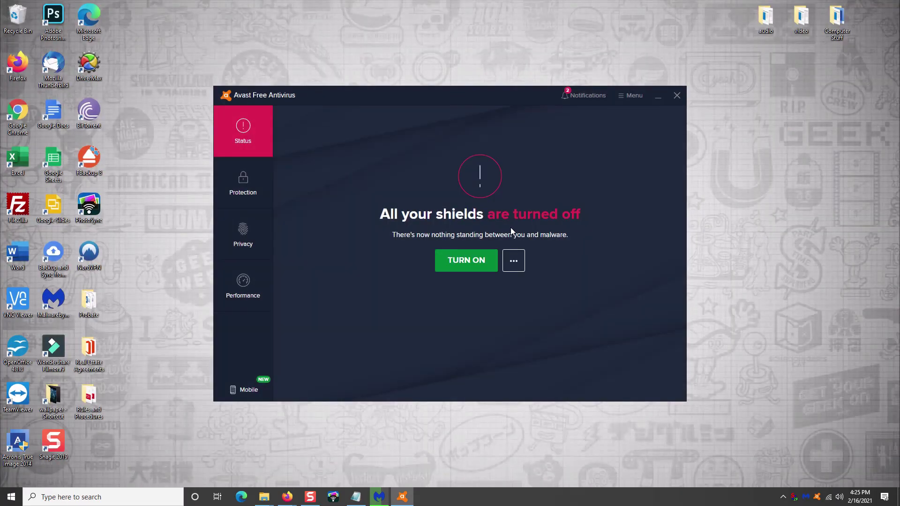
Step: Show Avast Free Antivirus's Protection feature tiles, then its Privacy feature tiles
{"action": "left_click", "coordinate": [240, 189]}
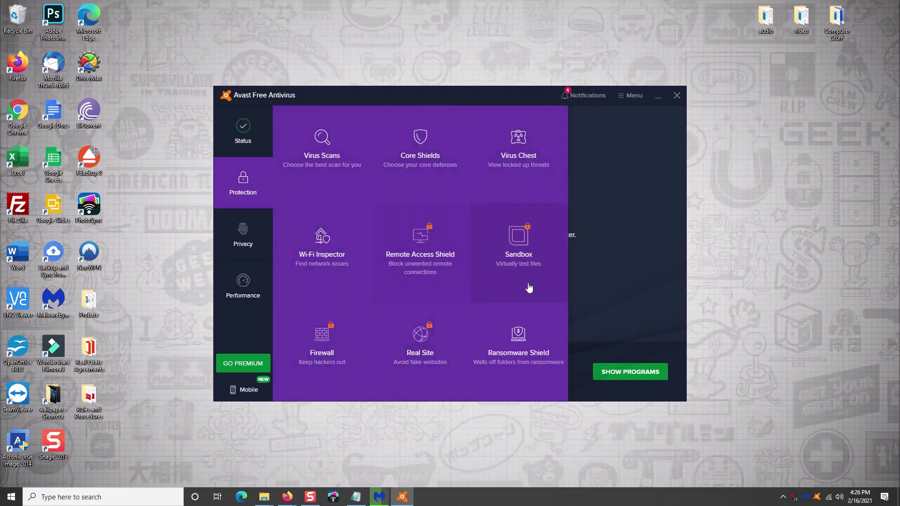
{"action": "left_click", "coordinate": [240, 234]}
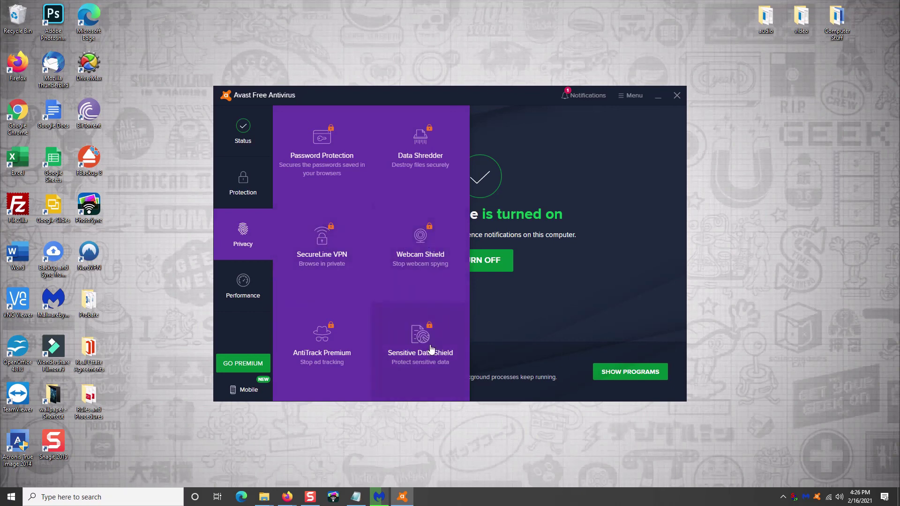
{"action": "mouse_move", "coordinate": [262, 288]}
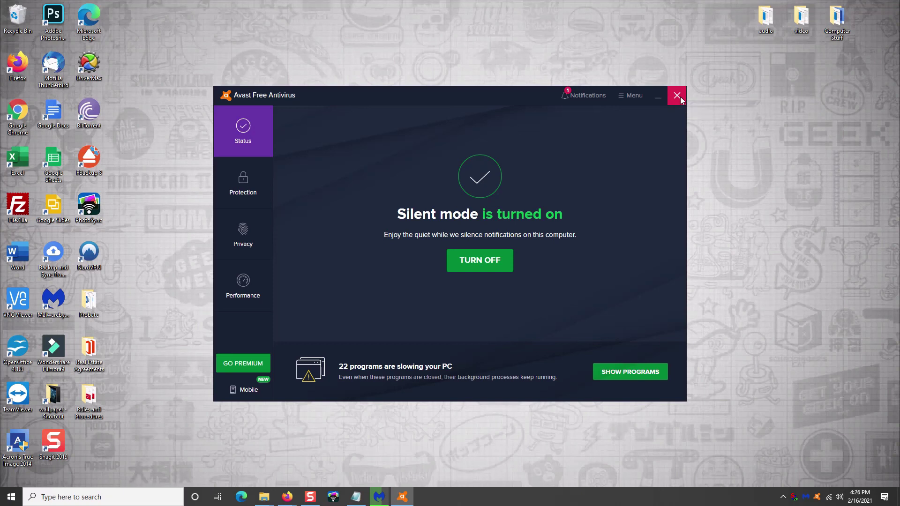
Step: Close the Avast window and browse the tray menu's Update and Avast shields control submenus
{"action": "left_click", "coordinate": [677, 96]}
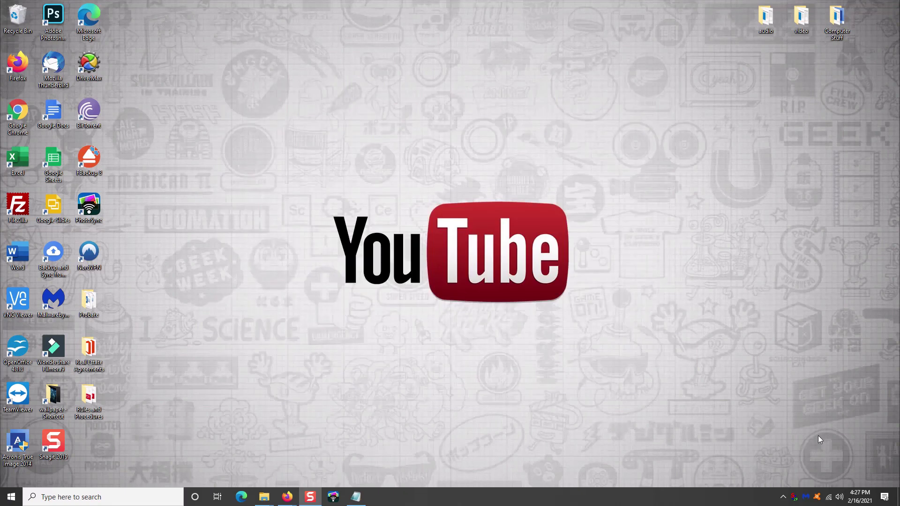
{"action": "right_click", "coordinate": [816, 496]}
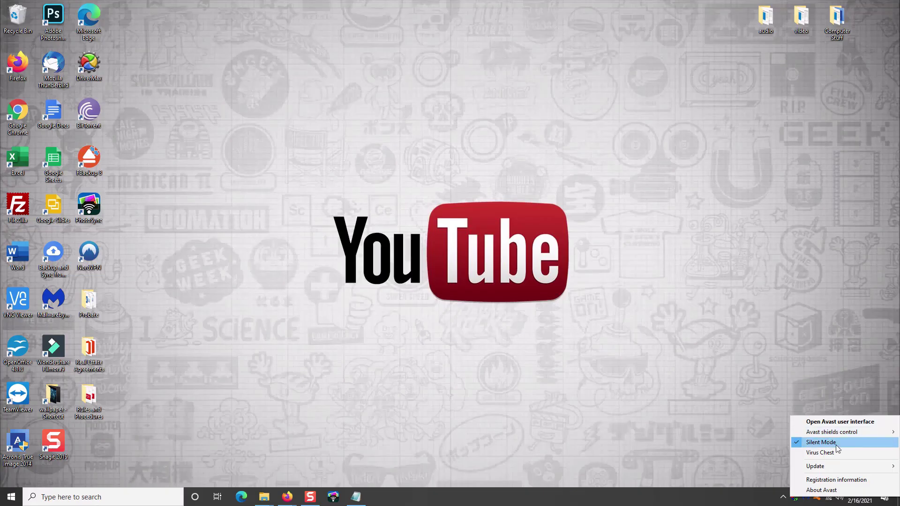
{"action": "mouse_move", "coordinate": [830, 467]}
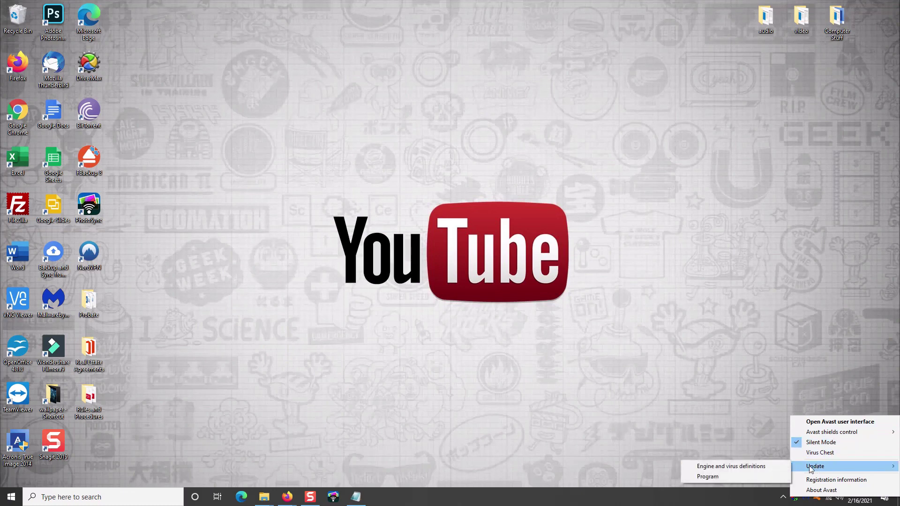
{"action": "mouse_move", "coordinate": [854, 432]}
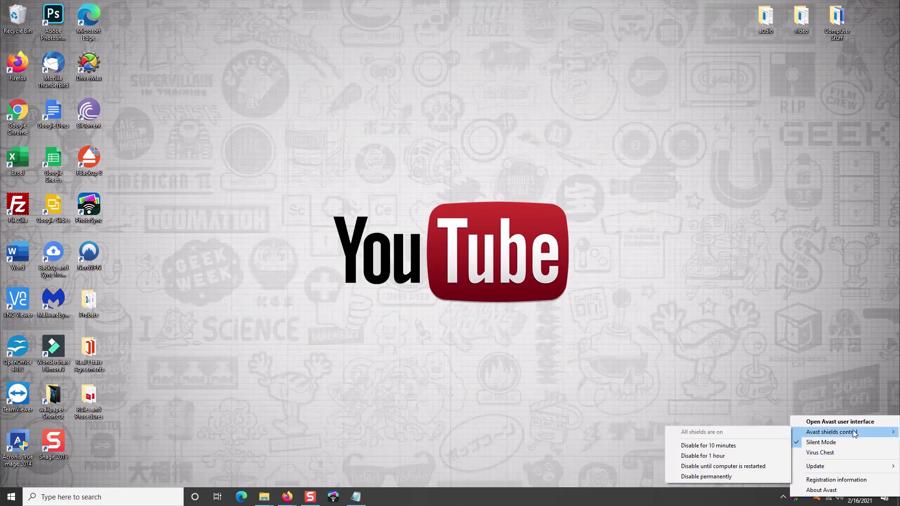
{"action": "left_click", "coordinate": [843, 406]}
Step: Reopen the main Avast window from the tray icon's menu, past the shields control options
{"action": "right_click", "coordinate": [815, 498]}
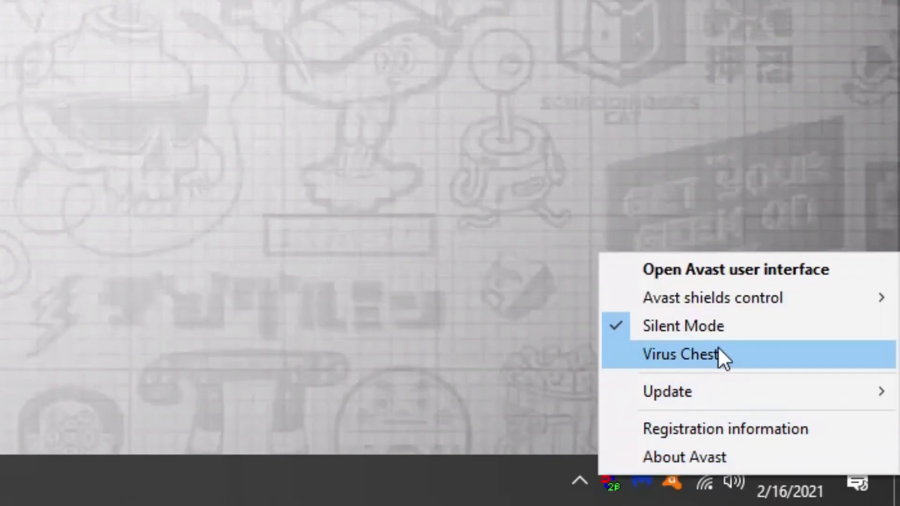
{"action": "mouse_move", "coordinate": [751, 305]}
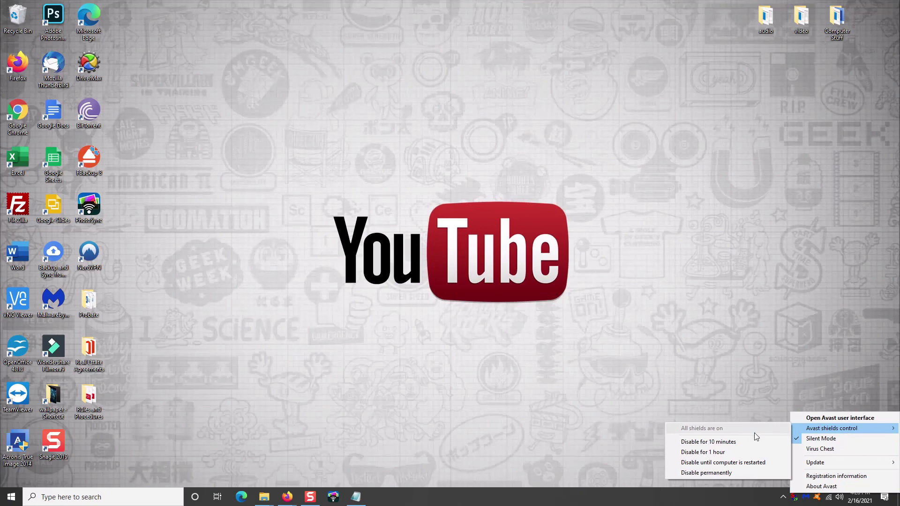
{"action": "left_click", "coordinate": [811, 418]}
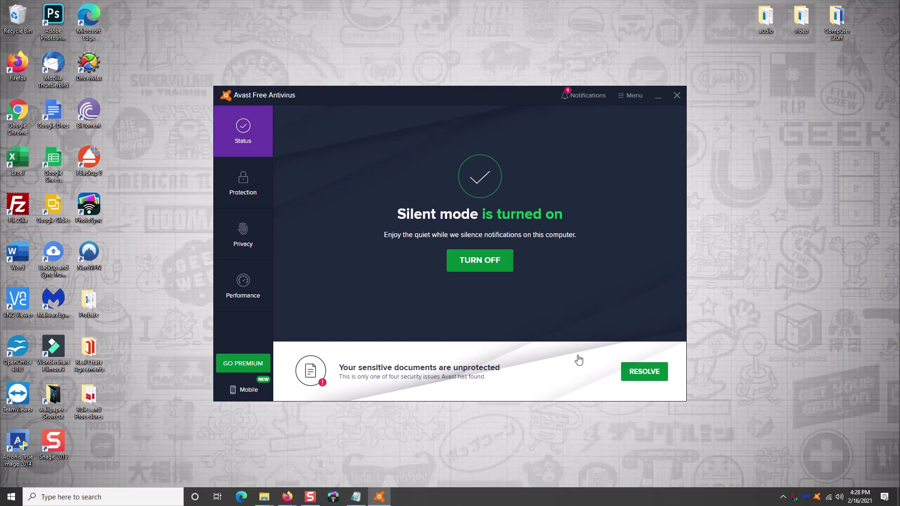
Step: Close the Avast window after it shows Silent mode turned on, returning to the desktop
{"action": "left_click", "coordinate": [677, 95]}
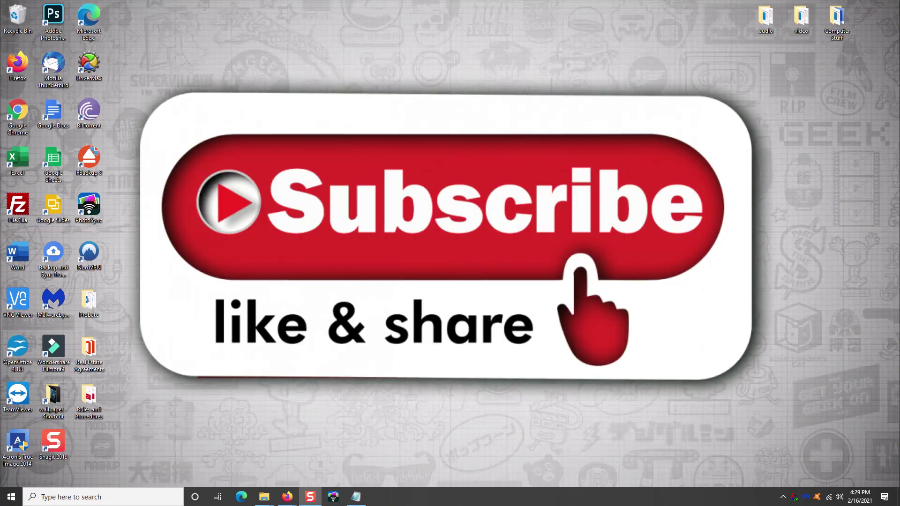